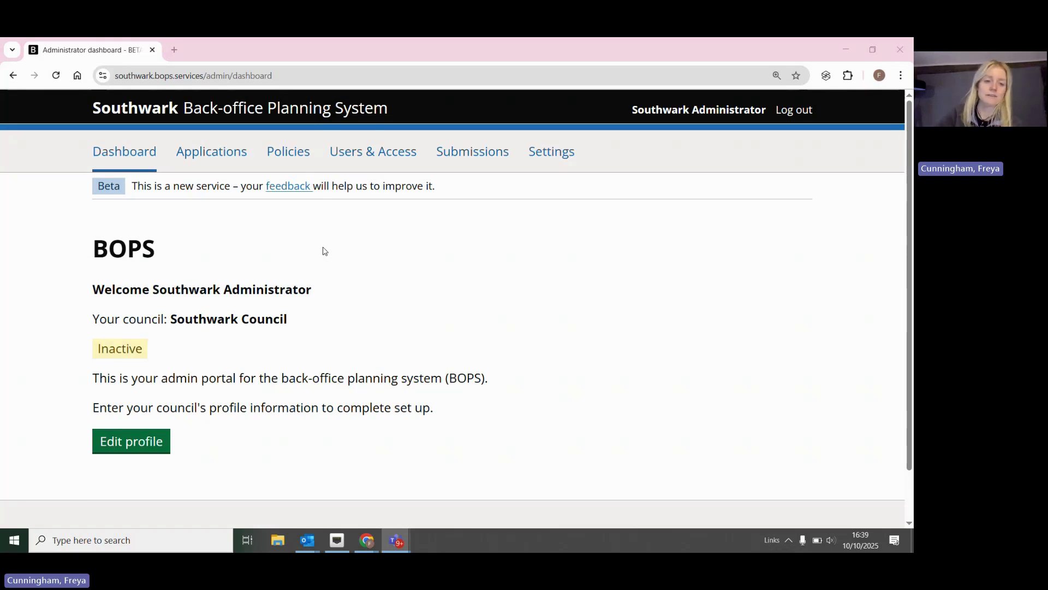
Open the policies section and review the first page of policy areas under Considerations.
{"action": "left_click", "coordinate": [284, 156]}
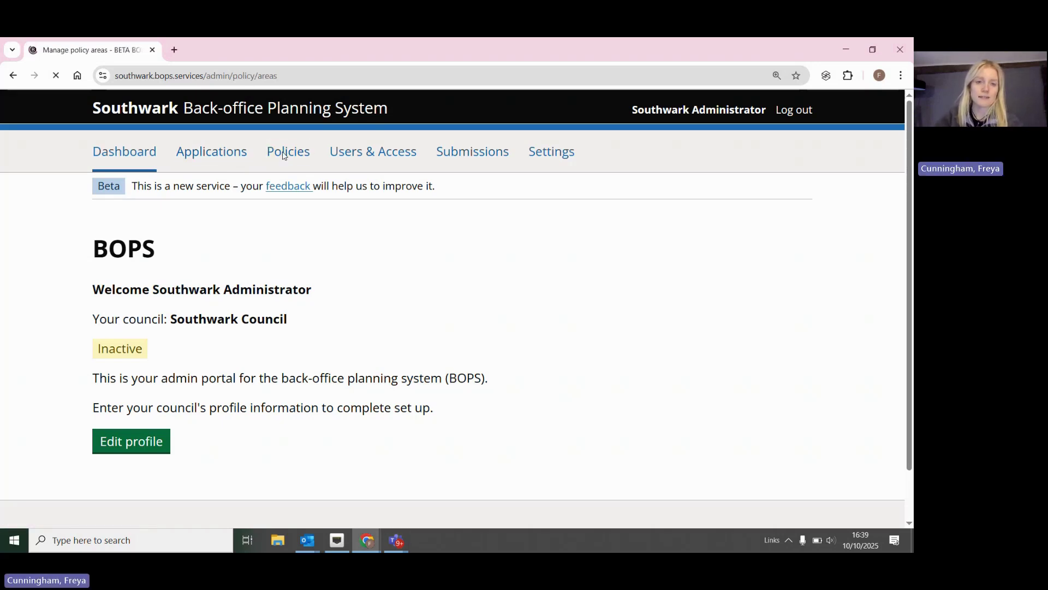
{"action": "scroll", "coordinate": [283, 156], "scroll_direction": "down", "scroll_amount": 1}
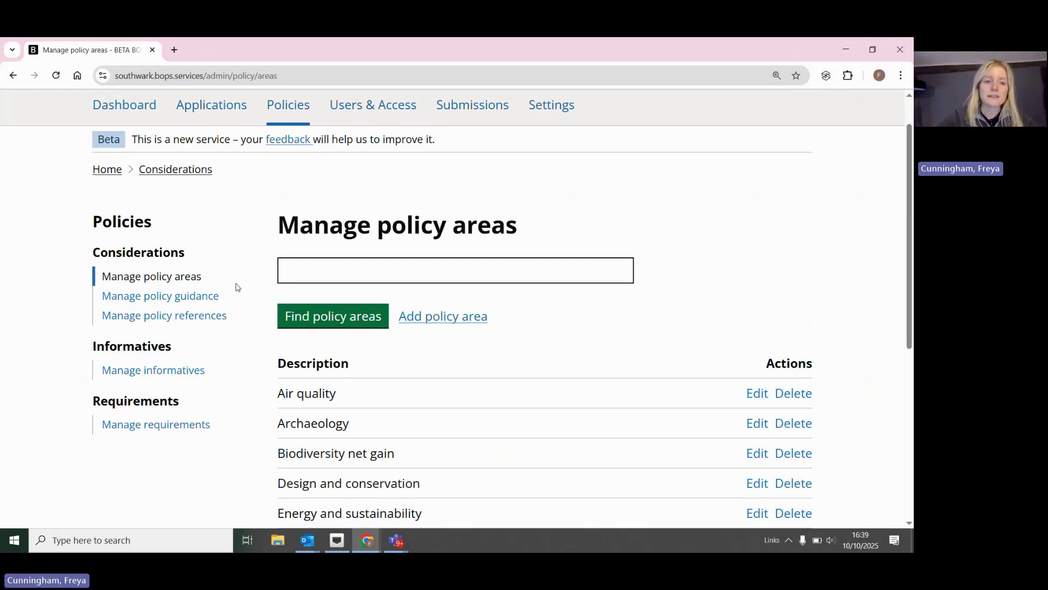
{"action": "scroll", "coordinate": [258, 277], "scroll_direction": "down", "scroll_amount": 1}
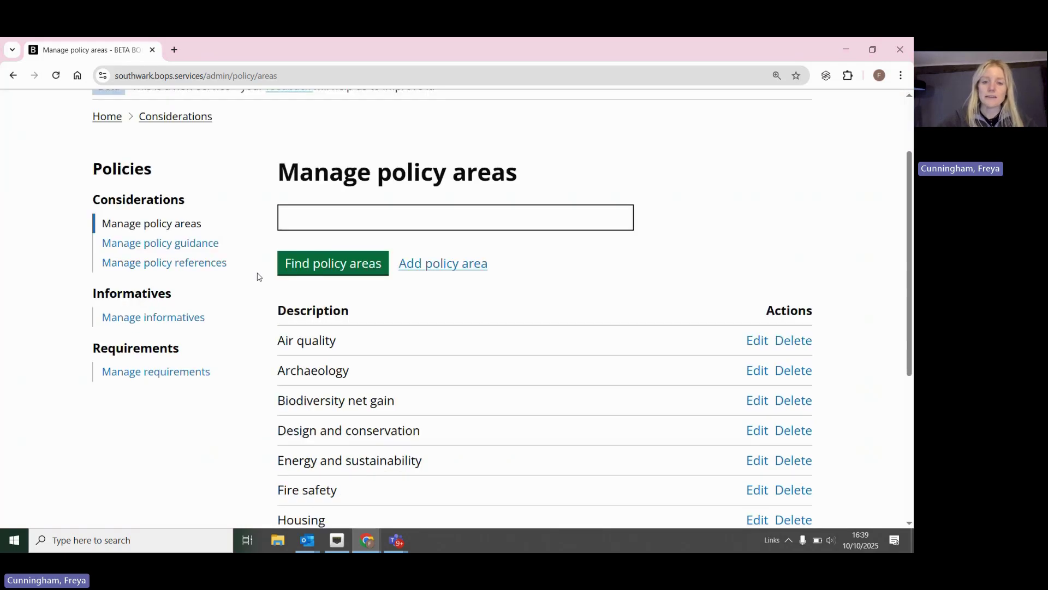
{"action": "scroll", "coordinate": [258, 276], "scroll_direction": "down", "scroll_amount": 1}
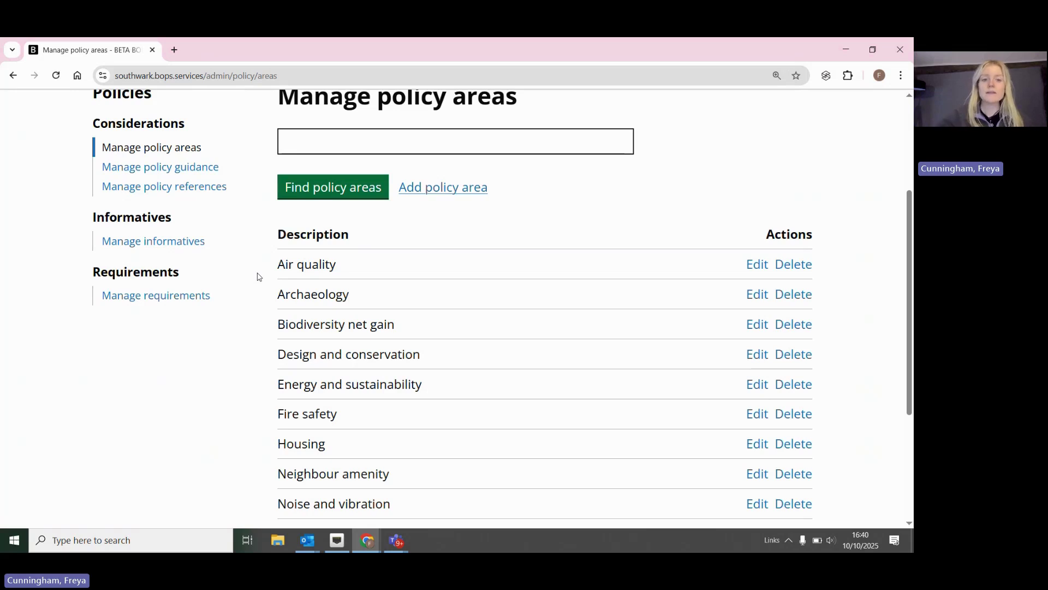
{"action": "scroll", "coordinate": [260, 272], "scroll_direction": "down", "scroll_amount": 1}
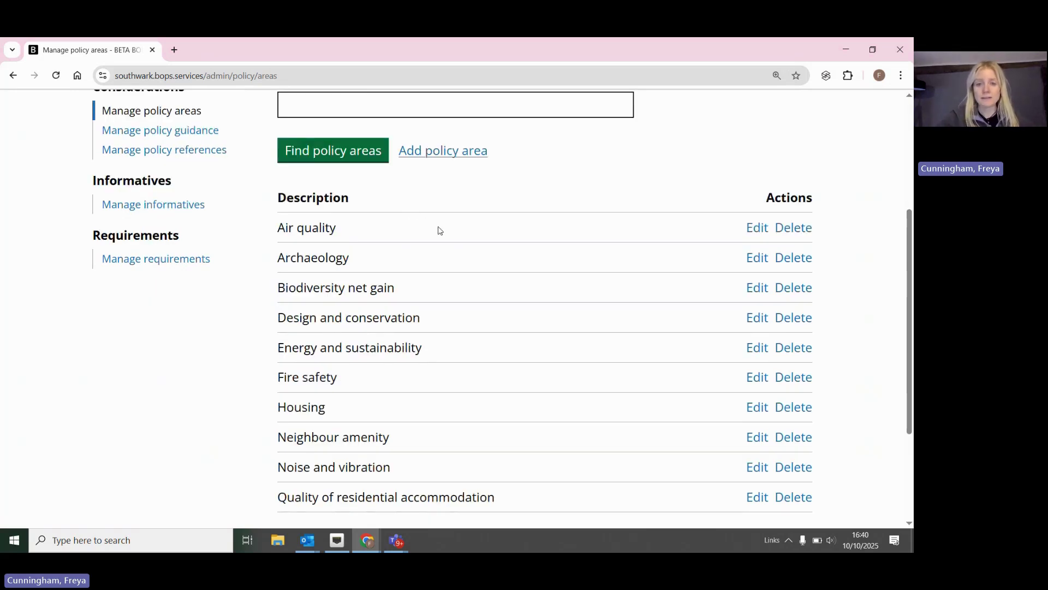
{"action": "scroll", "coordinate": [438, 230], "scroll_direction": "down", "scroll_amount": 1}
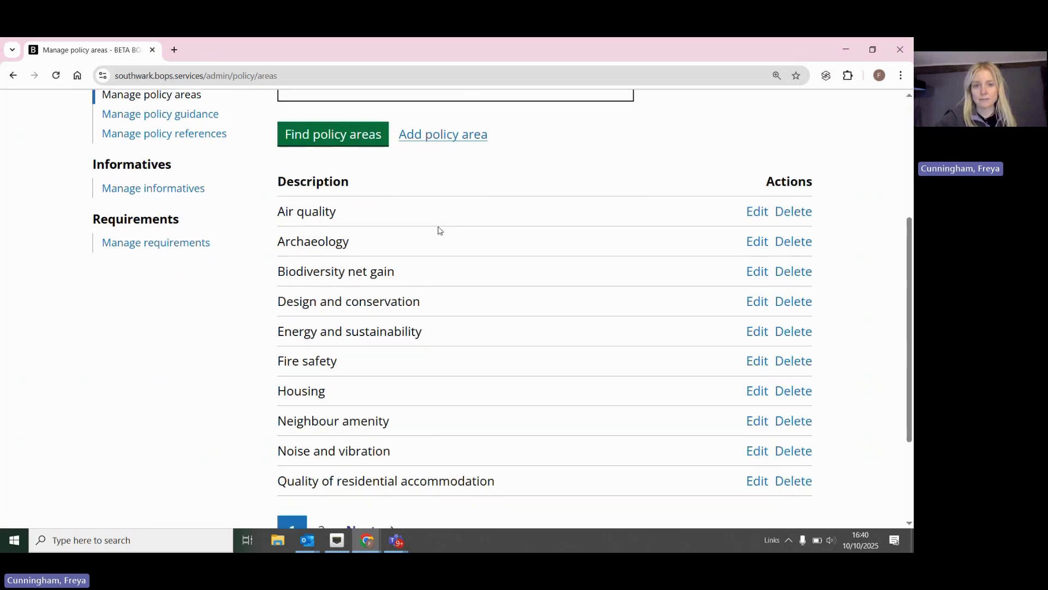
{"action": "scroll", "coordinate": [438, 230], "scroll_direction": "down", "scroll_amount": 1}
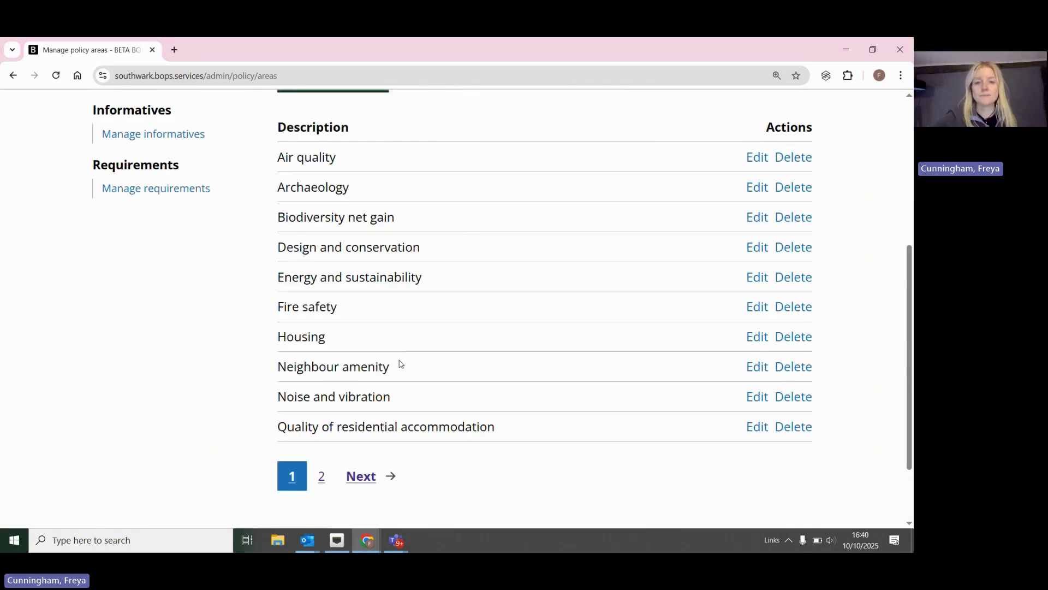
View the form for adding a policy area, and return to the policy areas list without submitting anything.
{"action": "scroll", "coordinate": [400, 364], "scroll_direction": "up", "scroll_amount": 3}
{"action": "left_click", "coordinate": [439, 244]}
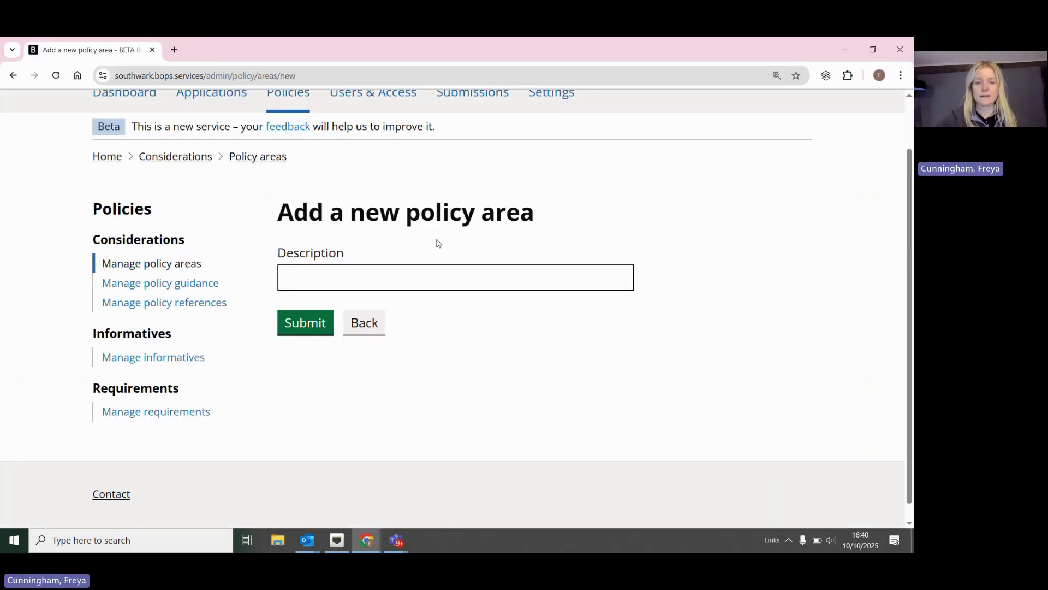
{"action": "left_click", "coordinate": [370, 326]}
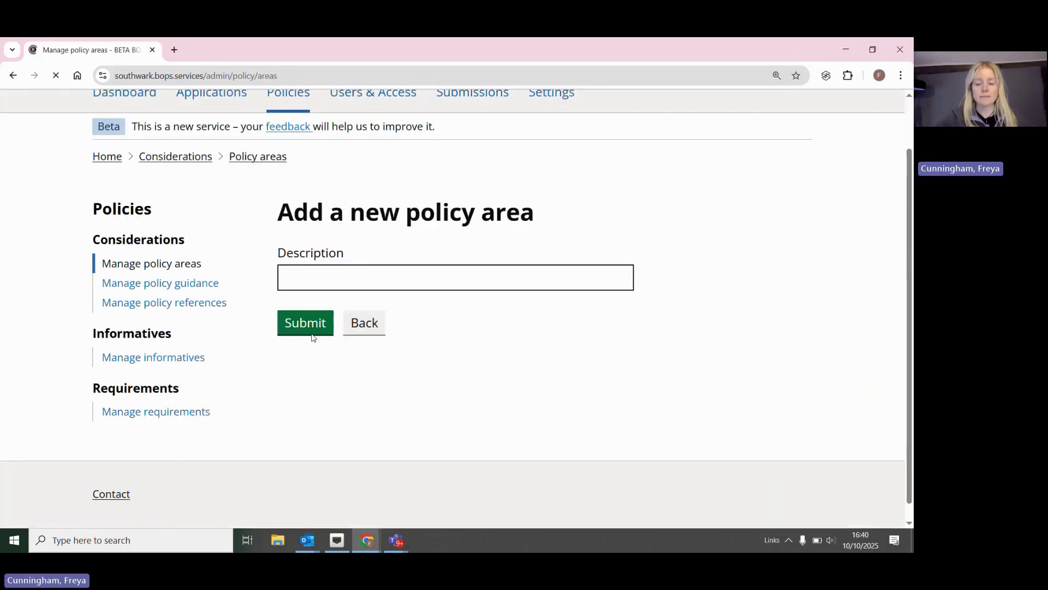
{"action": "scroll", "coordinate": [493, 283], "scroll_direction": "down", "scroll_amount": 3}
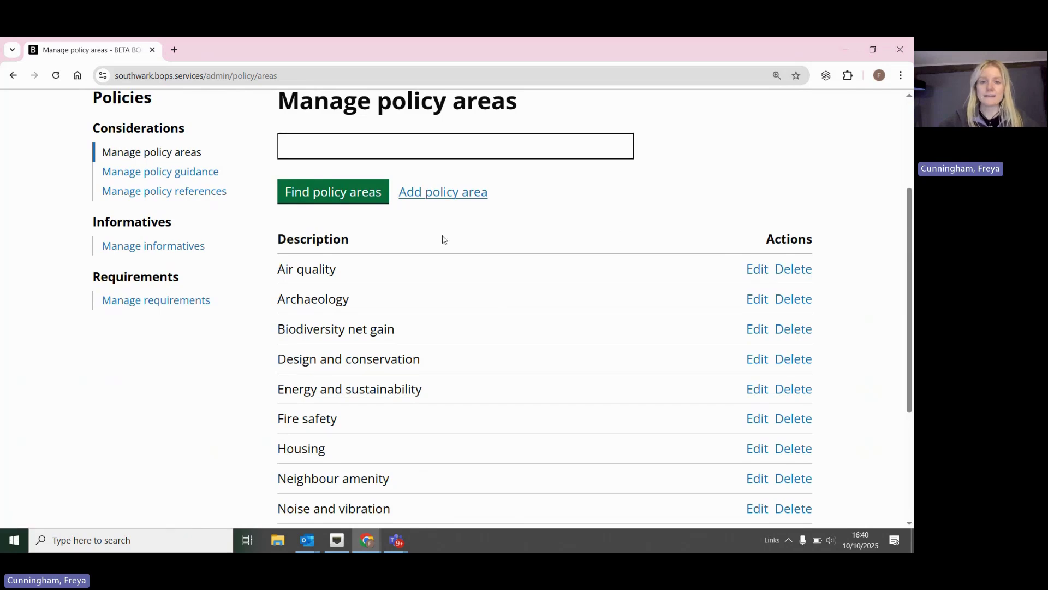
Review the policy guidance list and its form for adding new guidance, and return to the list without submitting.
{"action": "scroll", "coordinate": [442, 239], "scroll_direction": "up", "scroll_amount": 1}
{"action": "left_click", "coordinate": [192, 190]}
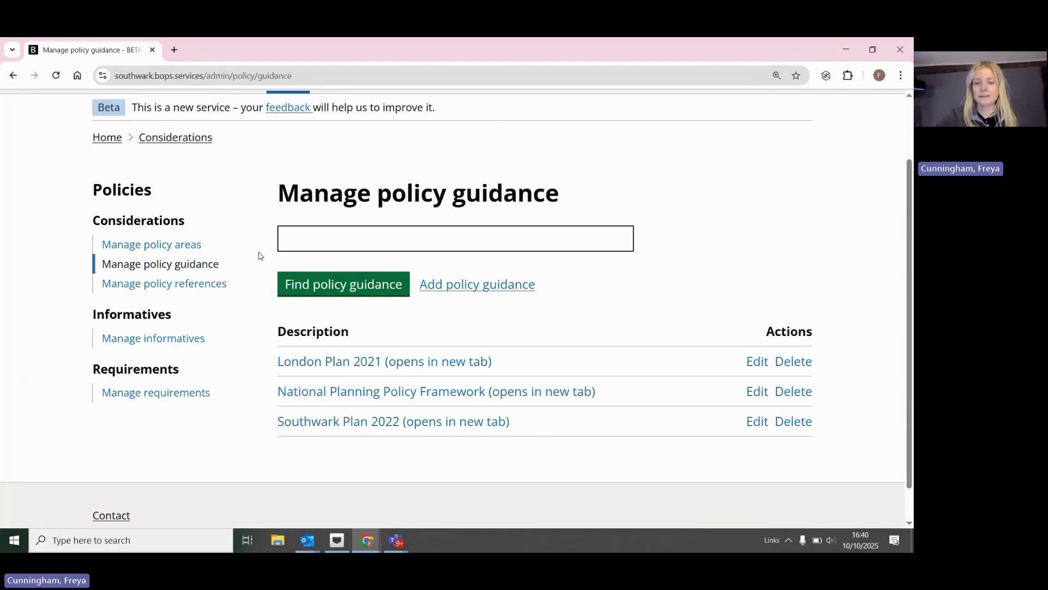
{"action": "scroll", "coordinate": [259, 256], "scroll_direction": "down", "scroll_amount": 1}
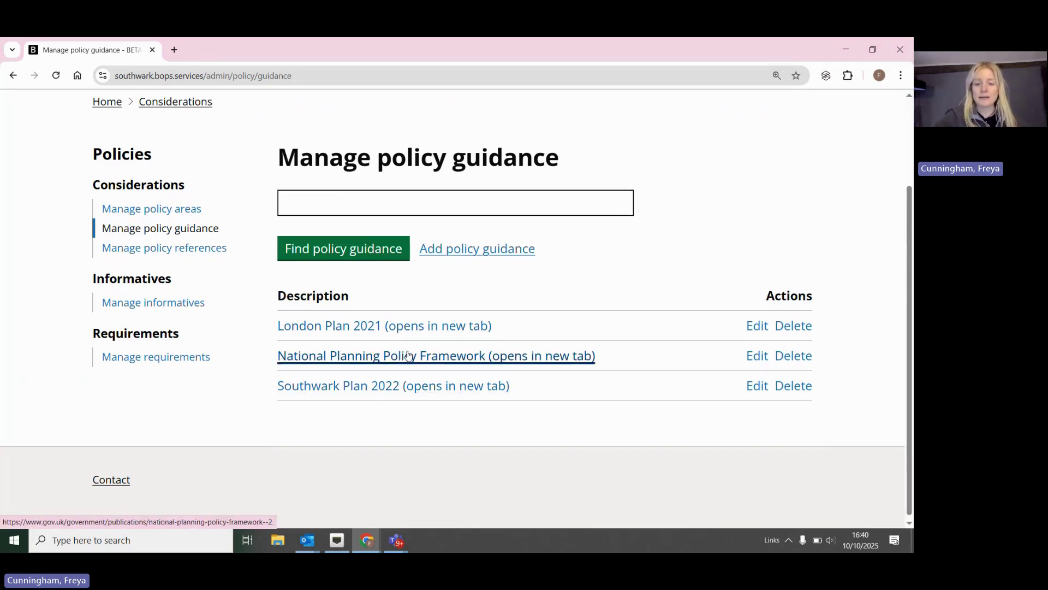
{"action": "left_click", "coordinate": [510, 255]}
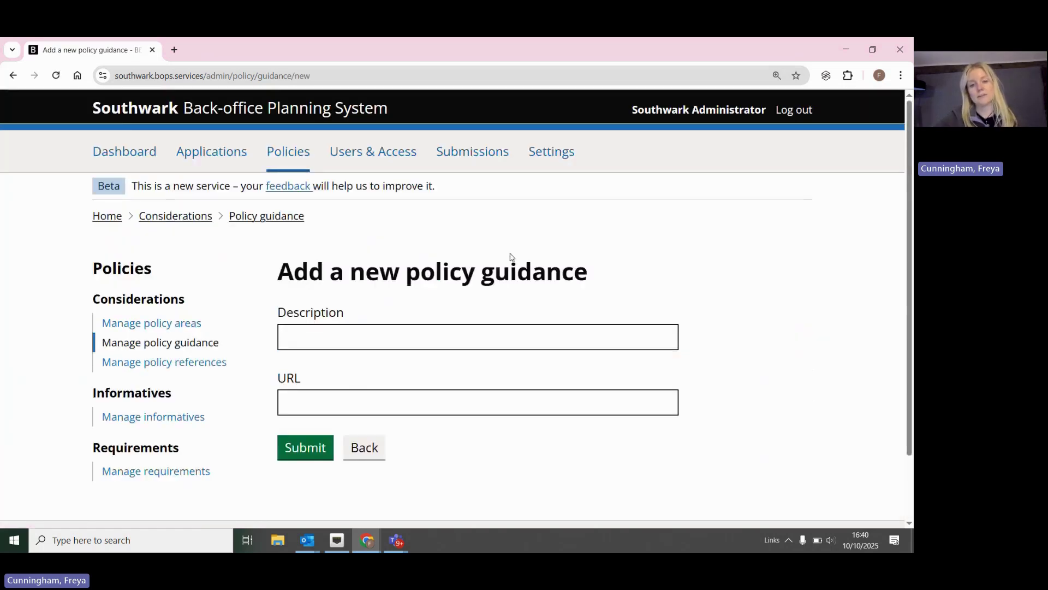
{"action": "left_click", "coordinate": [372, 454]}
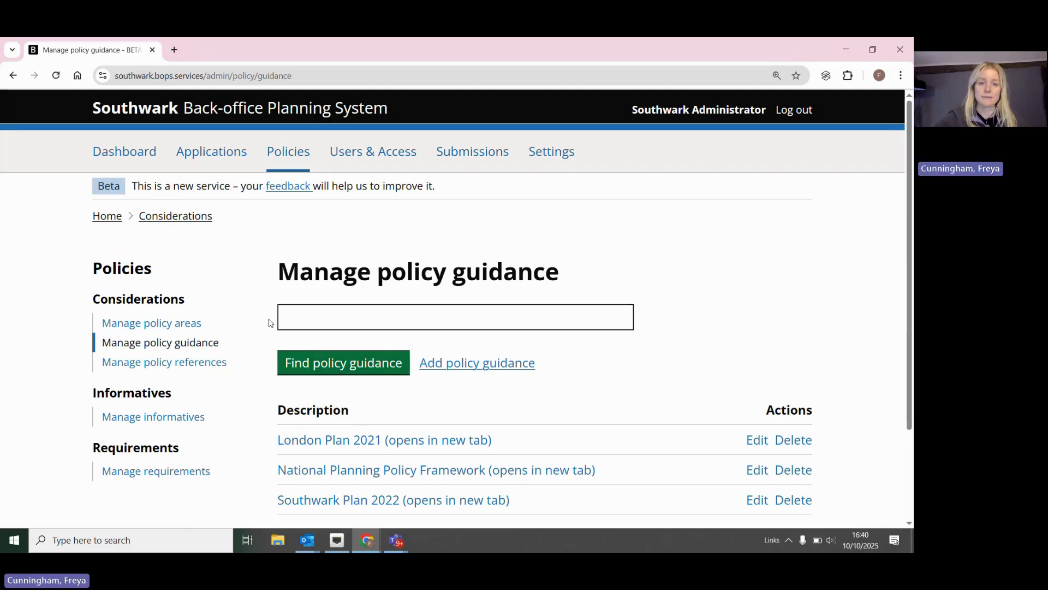
Open the policy references and examine the codes, descriptions and linked policy areas on the first page.
{"action": "scroll", "coordinate": [269, 322], "scroll_direction": "down", "scroll_amount": 1}
{"action": "left_click", "coordinate": [164, 329]}
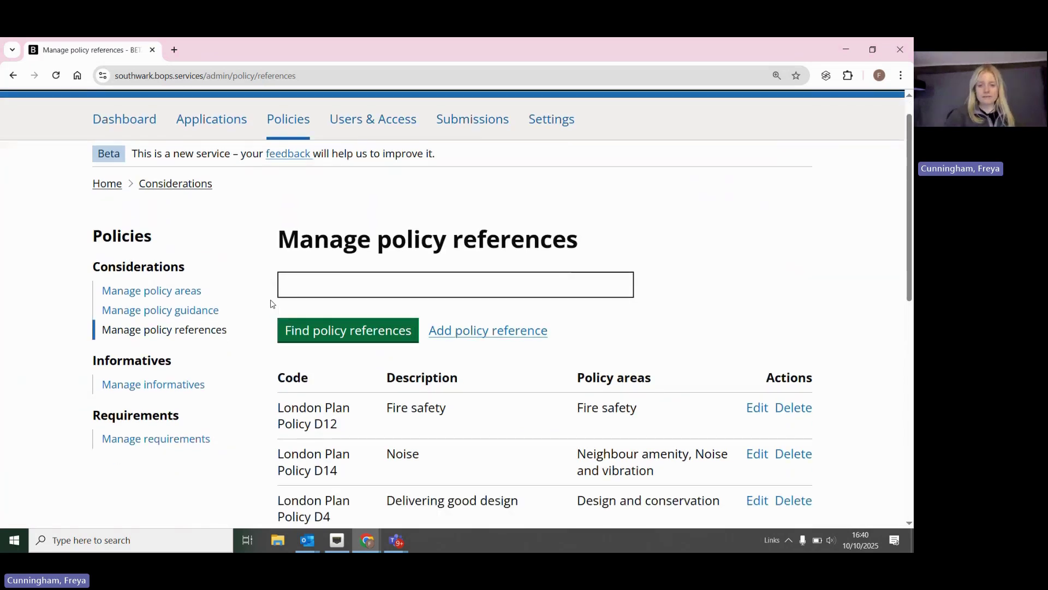
{"action": "scroll", "coordinate": [271, 304], "scroll_direction": "down", "scroll_amount": 1}
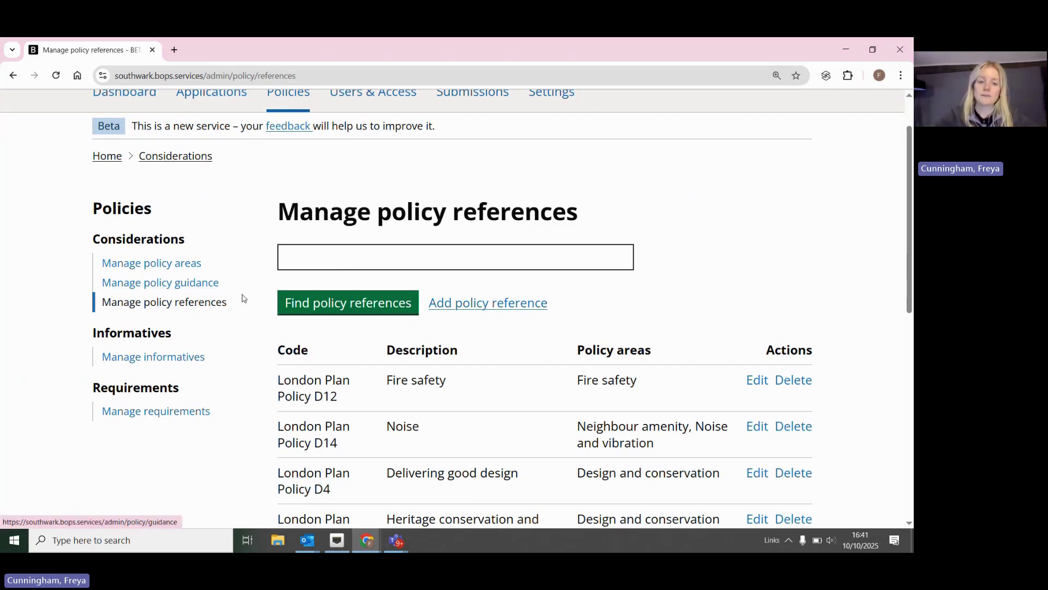
{"action": "scroll", "coordinate": [258, 304], "scroll_direction": "down", "scroll_amount": 1}
{"action": "scroll", "coordinate": [259, 304], "scroll_direction": "down", "scroll_amount": 1}
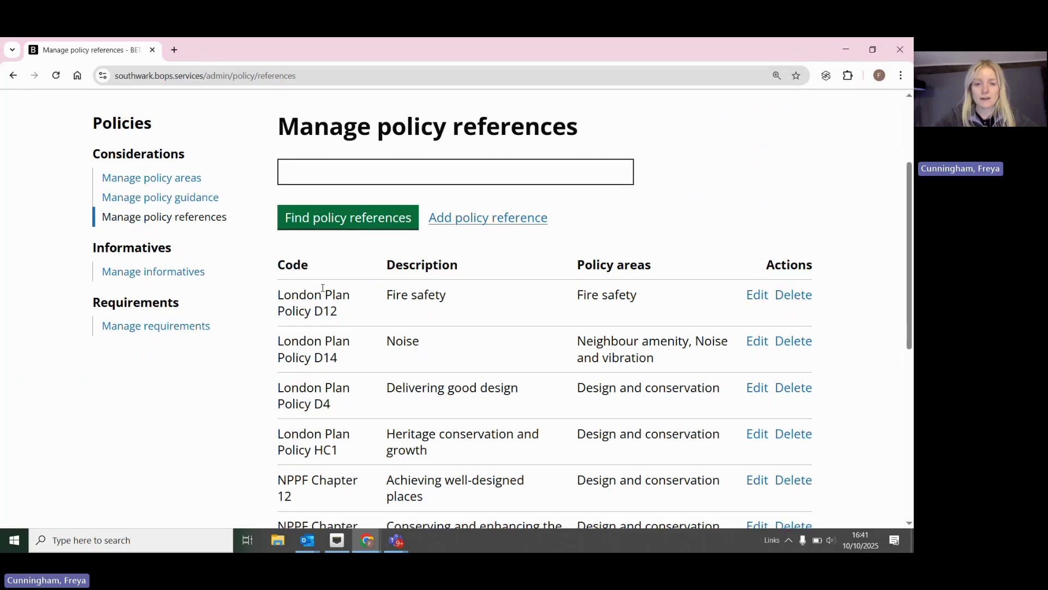
{"action": "scroll", "coordinate": [367, 296], "scroll_direction": "down", "scroll_amount": 4}
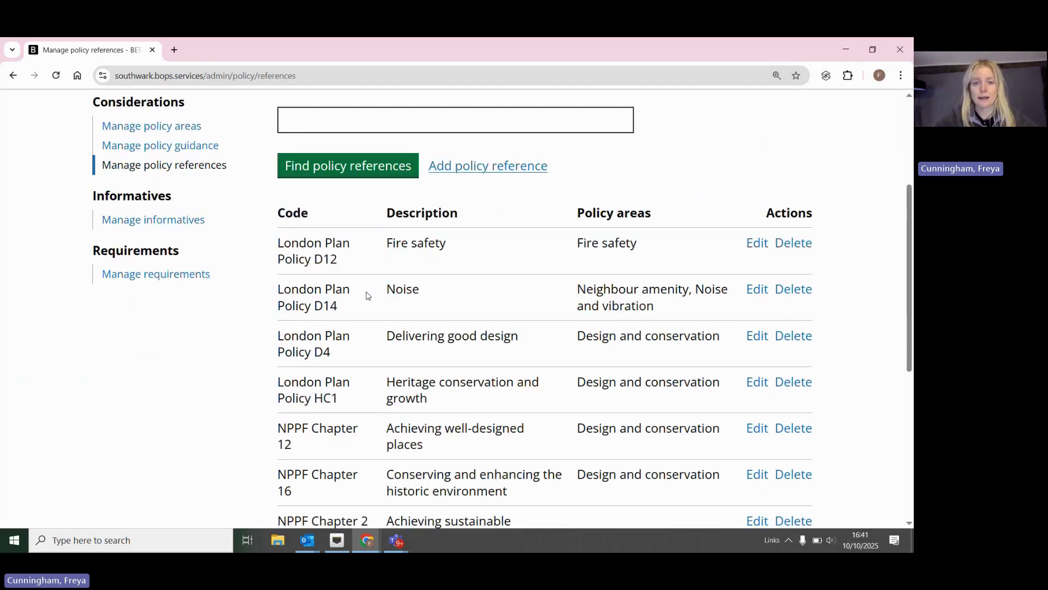
{"action": "scroll", "coordinate": [321, 406], "scroll_direction": "down", "scroll_amount": 2}
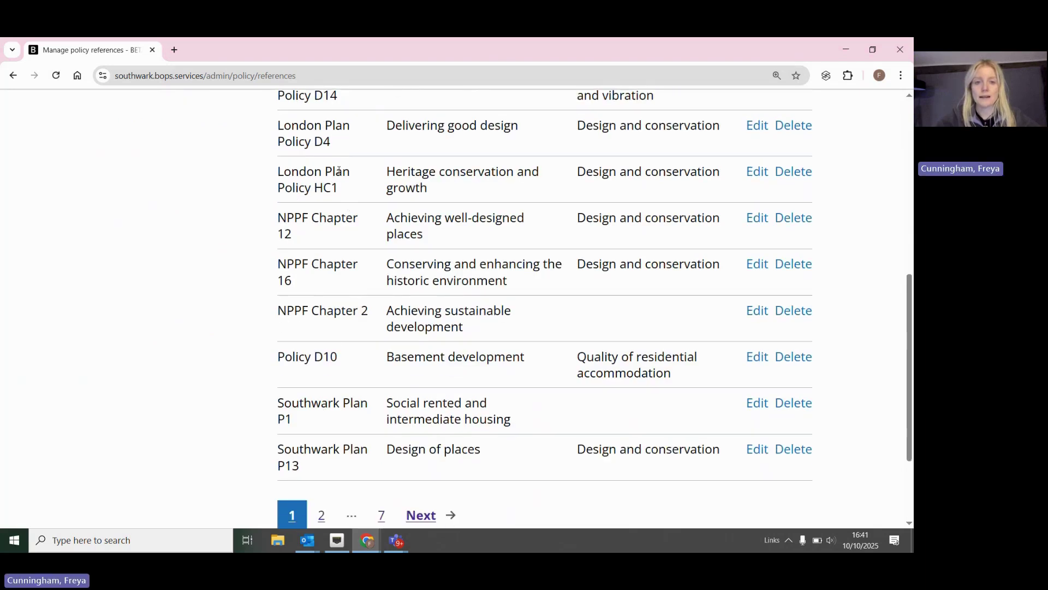
{"action": "scroll", "coordinate": [355, 239], "scroll_direction": "down", "scroll_amount": 1}
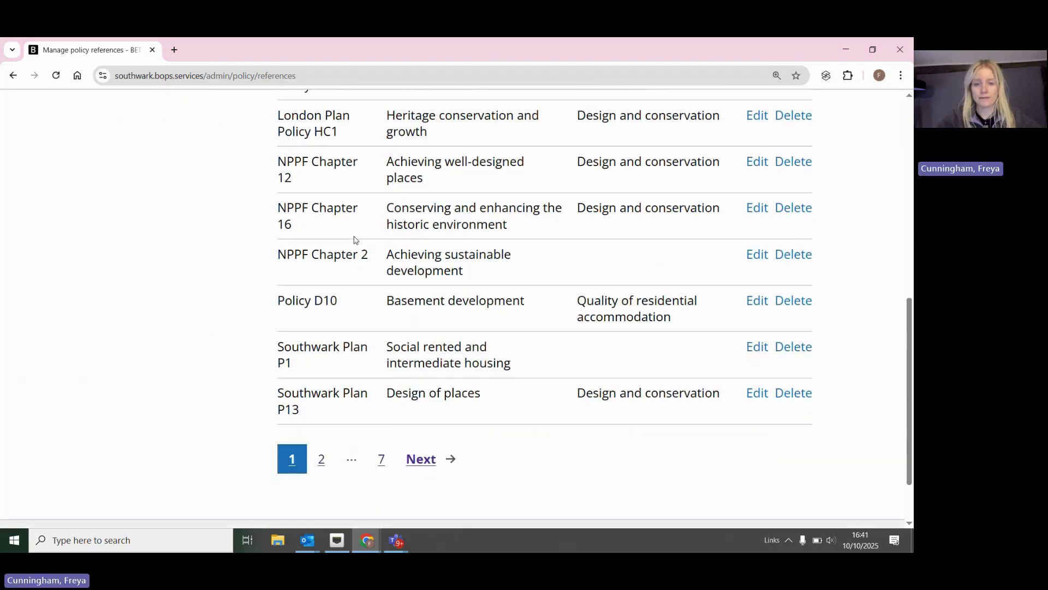
Open the form for adding a policy reference and examine its code, description, URL and policy area fields.
{"action": "scroll", "coordinate": [355, 240], "scroll_direction": "up", "scroll_amount": 6}
{"action": "left_click", "coordinate": [455, 226]}
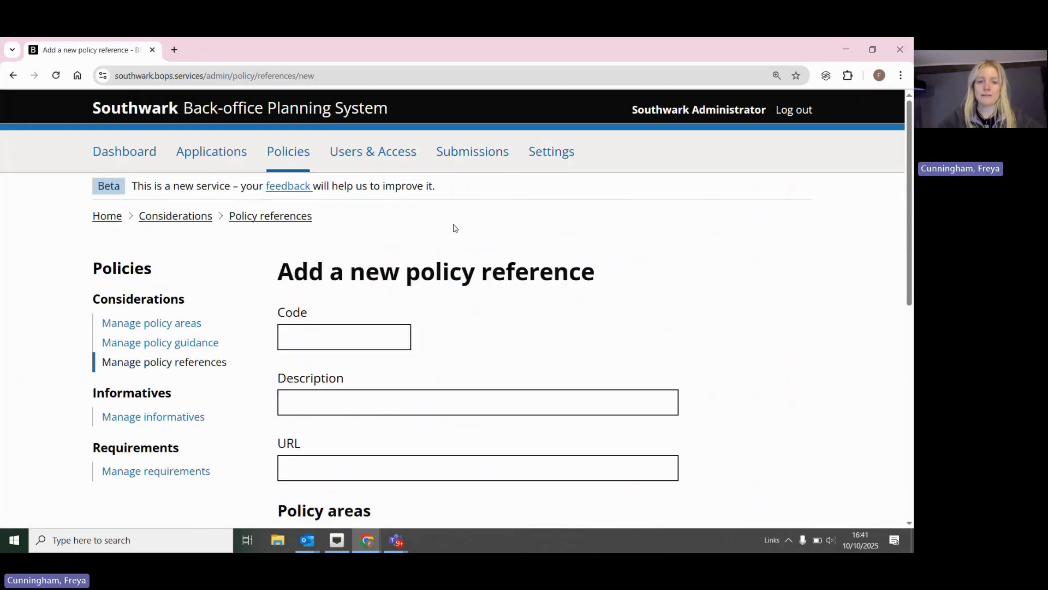
{"action": "scroll", "coordinate": [454, 228], "scroll_direction": "down", "scroll_amount": 2}
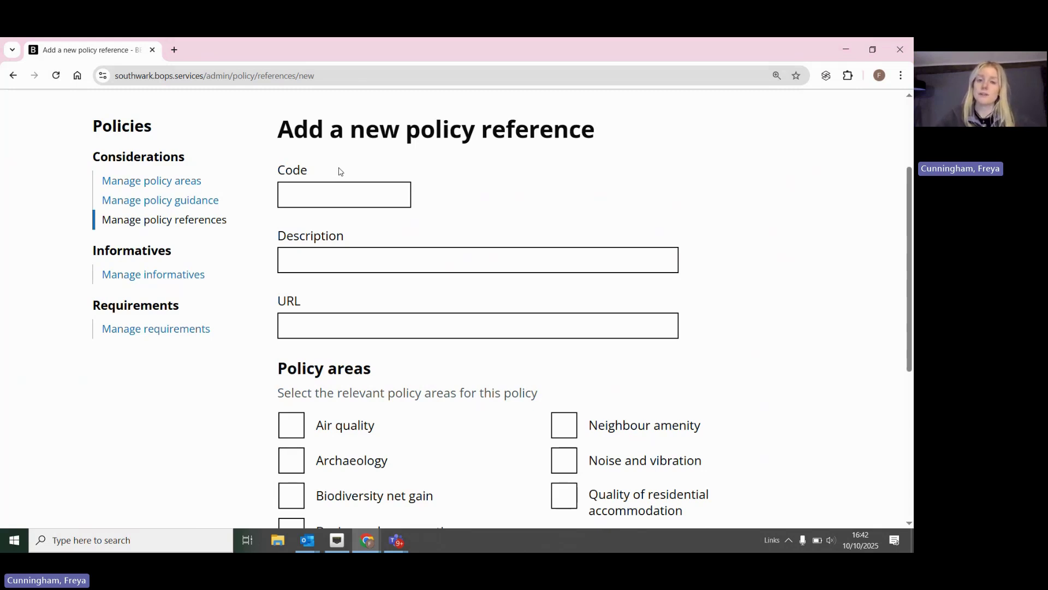
{"action": "scroll", "coordinate": [339, 171], "scroll_direction": "up", "scroll_amount": 1}
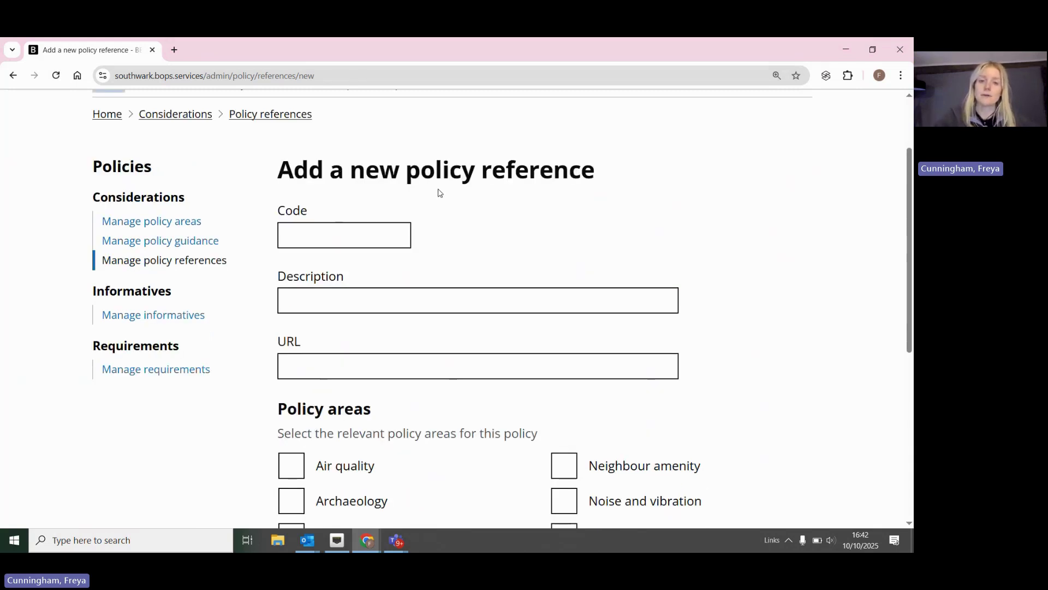
{"action": "scroll", "coordinate": [438, 189], "scroll_direction": "down", "scroll_amount": 1}
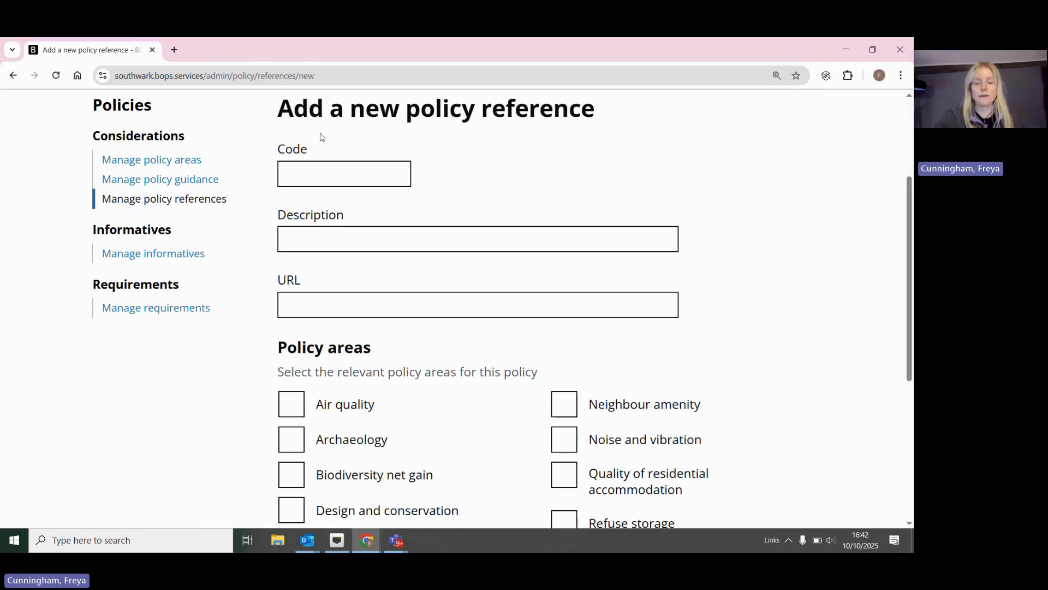
{"action": "scroll", "coordinate": [365, 207], "scroll_direction": "down", "scroll_amount": 1}
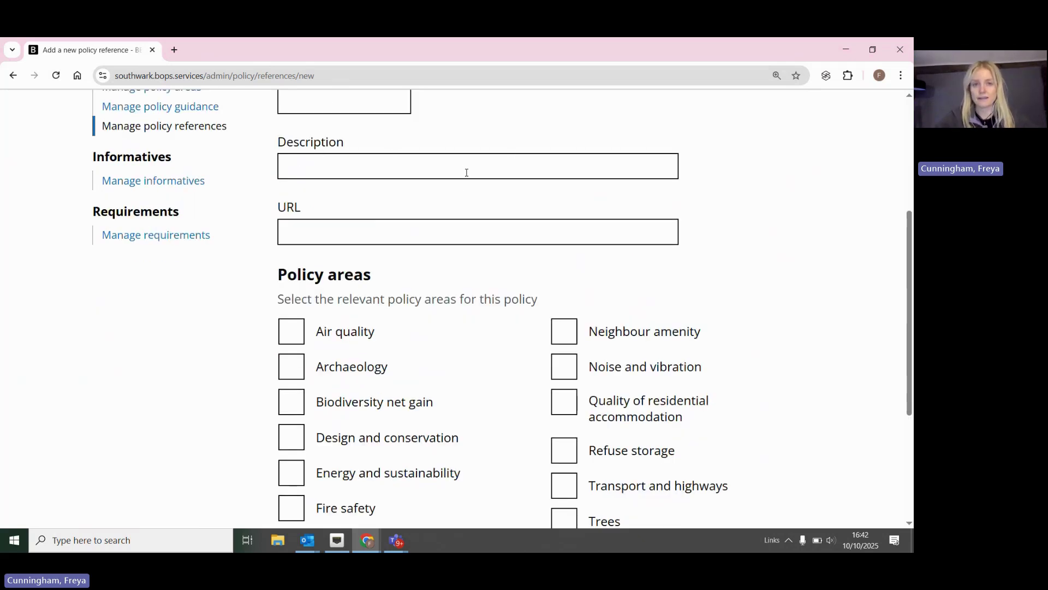
{"action": "scroll", "coordinate": [467, 172], "scroll_direction": "down", "scroll_amount": 1}
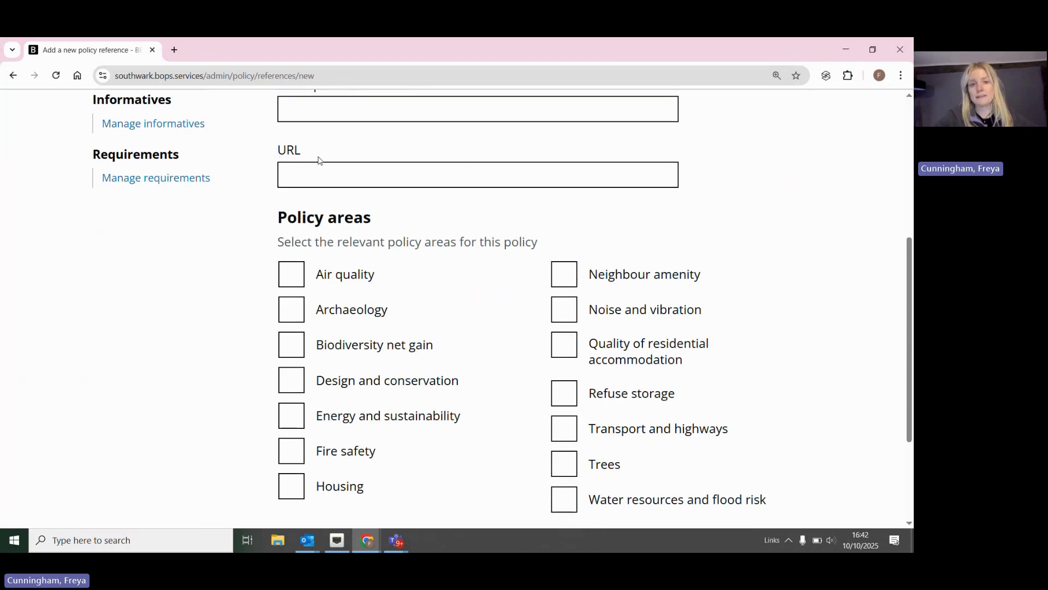
{"action": "scroll", "coordinate": [386, 175], "scroll_direction": "down", "scroll_amount": 1}
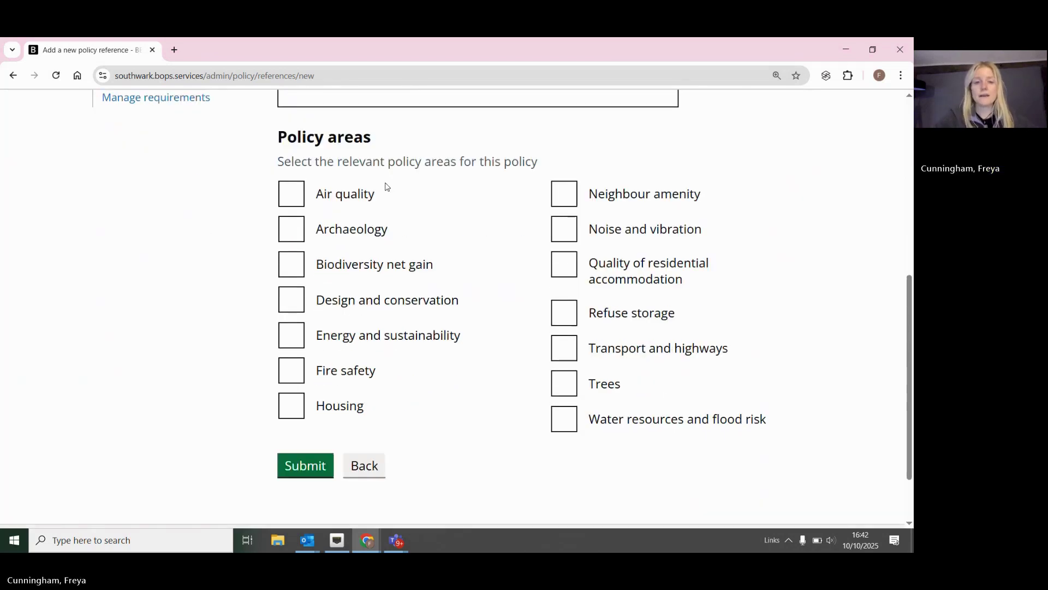
{"action": "scroll", "coordinate": [446, 181], "scroll_direction": "up", "scroll_amount": 2}
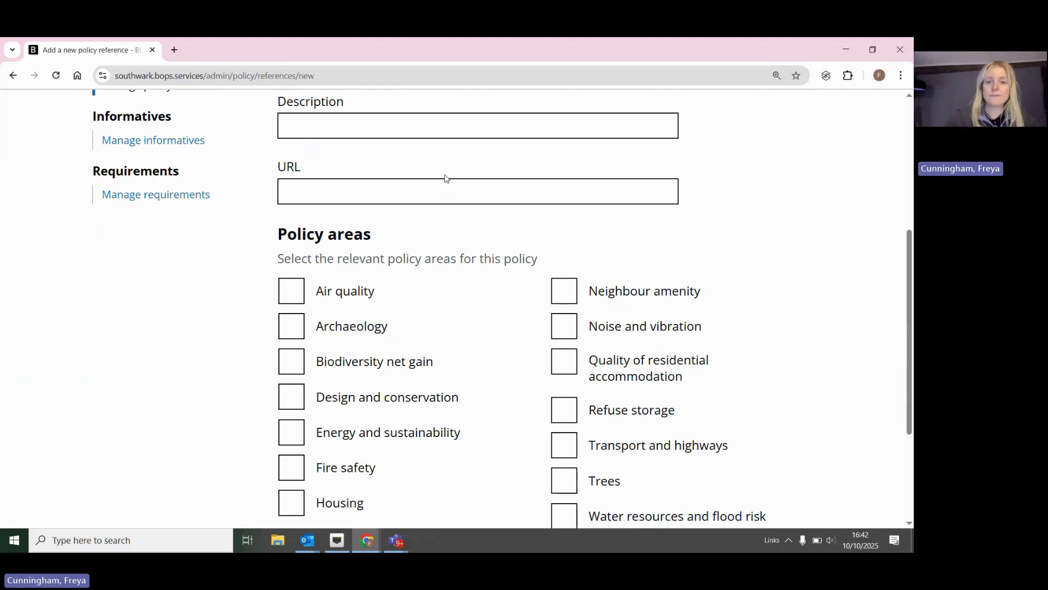
{"action": "scroll", "coordinate": [445, 178], "scroll_direction": "down", "scroll_amount": 1}
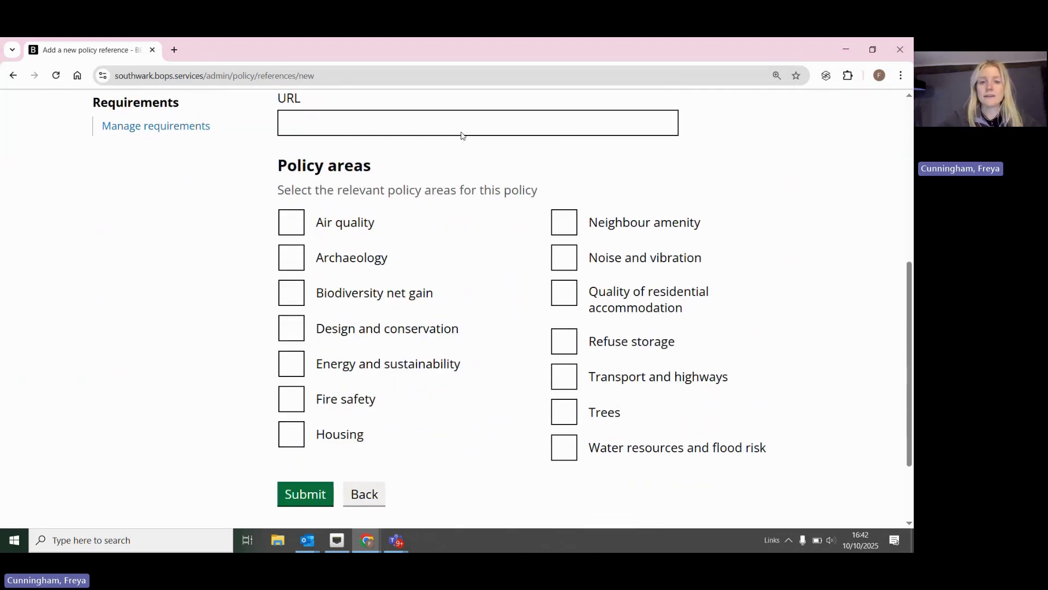
{"action": "scroll", "coordinate": [444, 152], "scroll_direction": "down", "scroll_amount": 1}
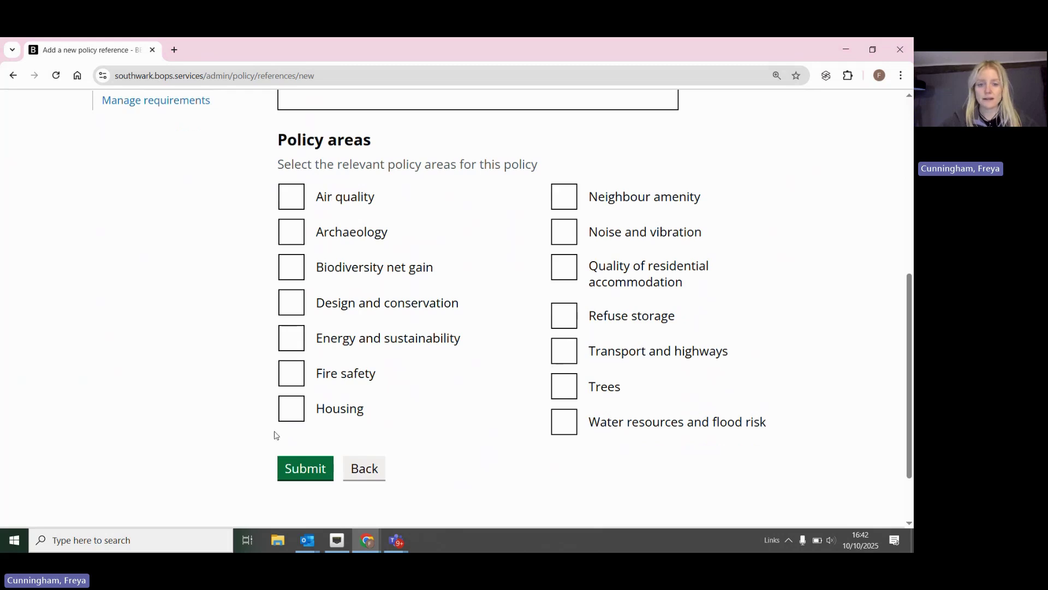
Select and clear the Housing policy area, and return to the policy references list without submitting the form.
{"action": "left_click", "coordinate": [289, 417]}
{"action": "left_click", "coordinate": [288, 417]}
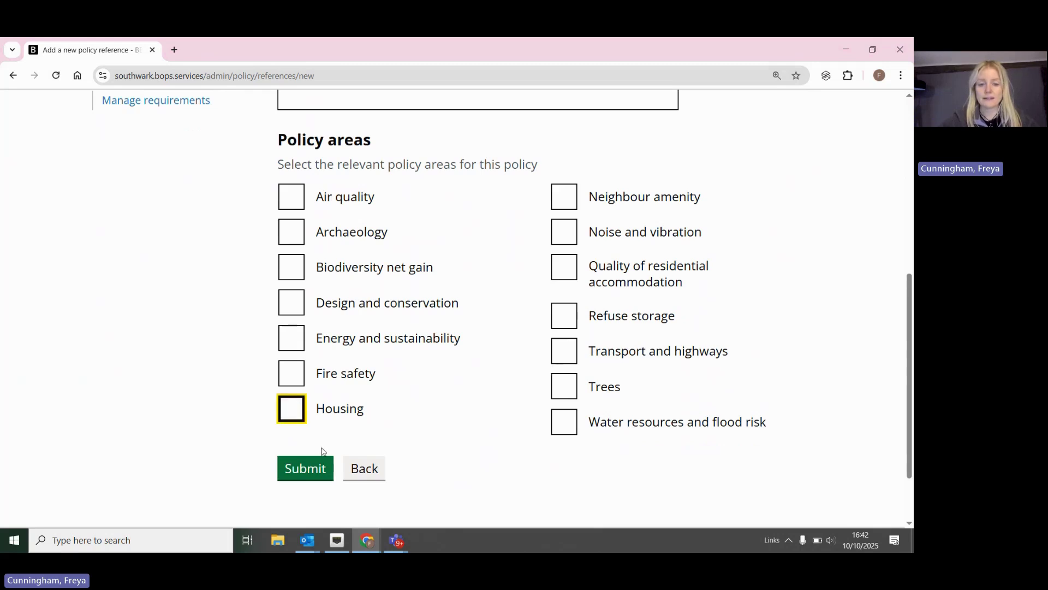
{"action": "left_click", "coordinate": [357, 473]}
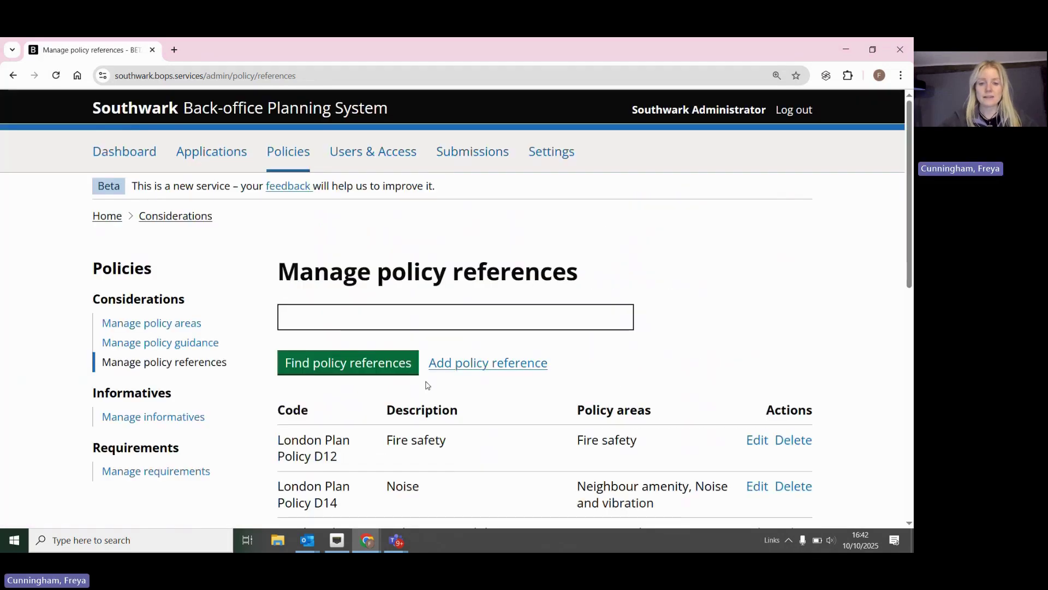
Look through the first page of policy references and go to page 2 of the list.
{"action": "scroll", "coordinate": [545, 241], "scroll_direction": "down", "scroll_amount": 5}
{"action": "scroll", "coordinate": [545, 242], "scroll_direction": "down", "scroll_amount": 2}
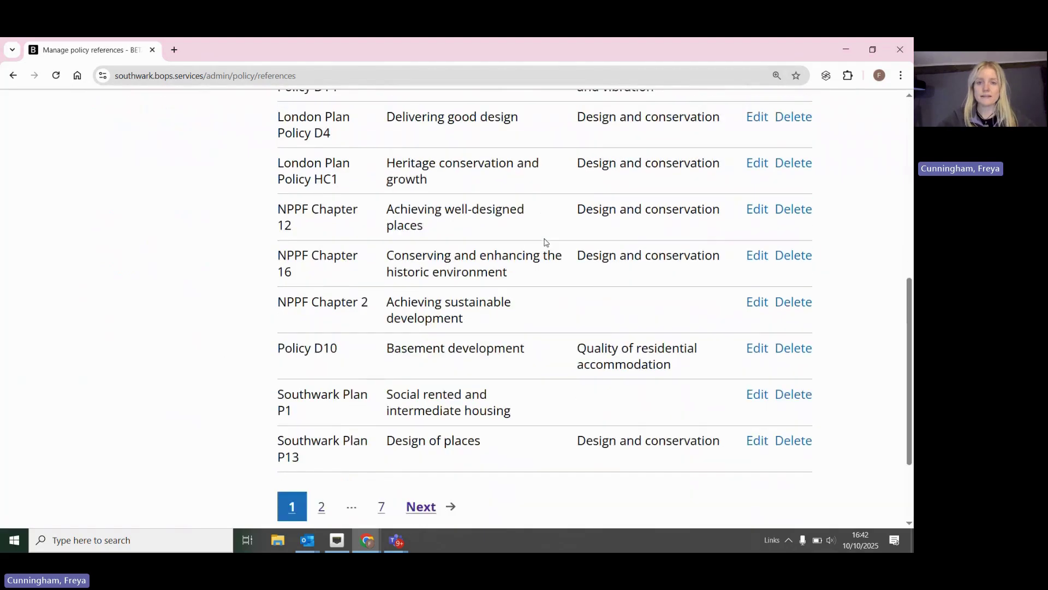
{"action": "scroll", "coordinate": [474, 339], "scroll_direction": "down", "scroll_amount": 2}
{"action": "scroll", "coordinate": [473, 341], "scroll_direction": "up", "scroll_amount": 1}
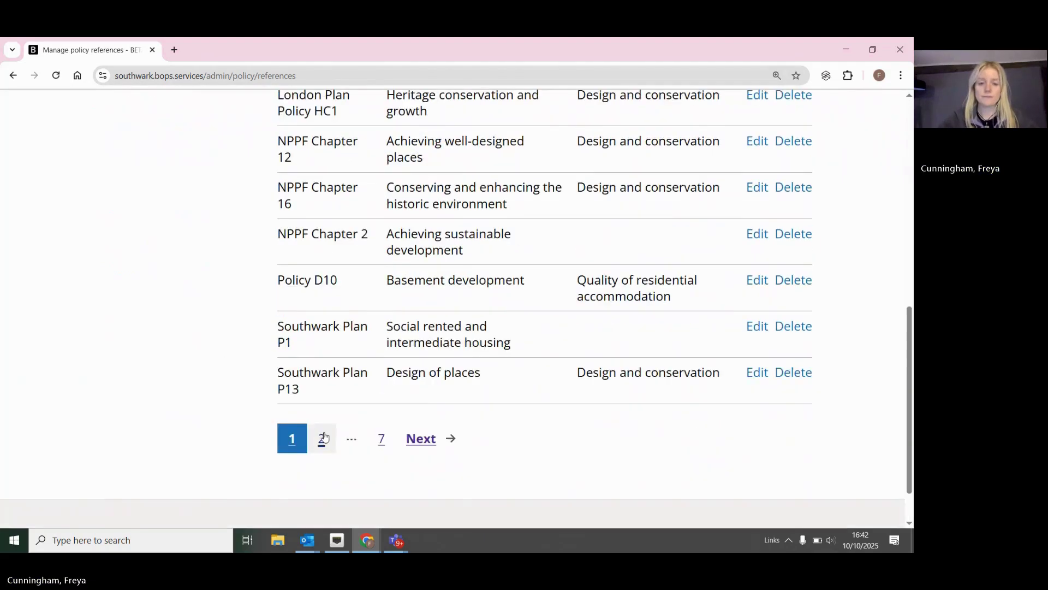
{"action": "left_click", "coordinate": [321, 438]}
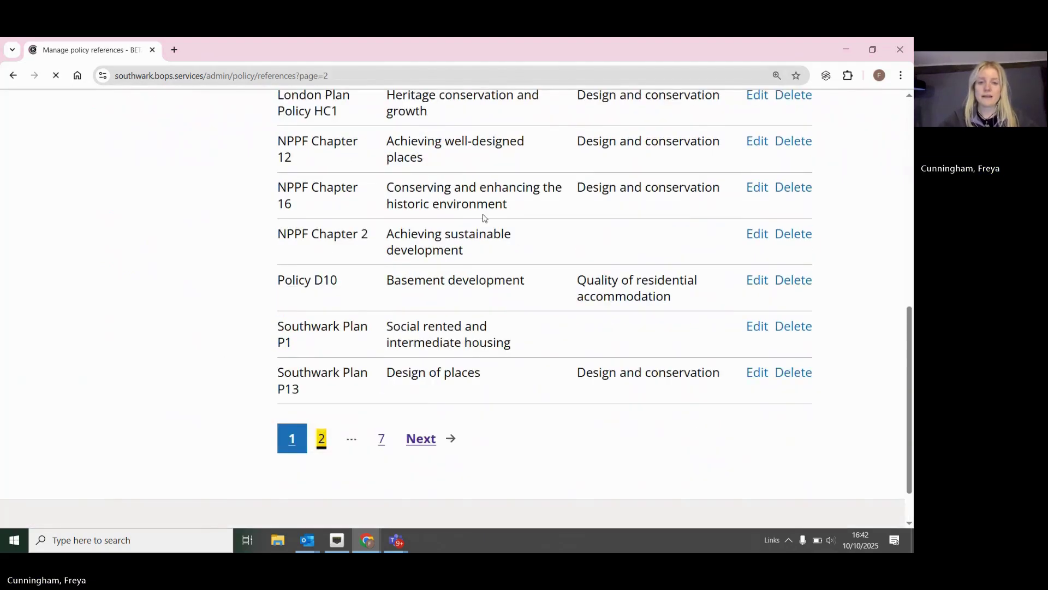
Look through the codes, descriptions and policy areas on page 2 of the policy references.
{"action": "scroll", "coordinate": [484, 219], "scroll_direction": "down", "scroll_amount": 10}
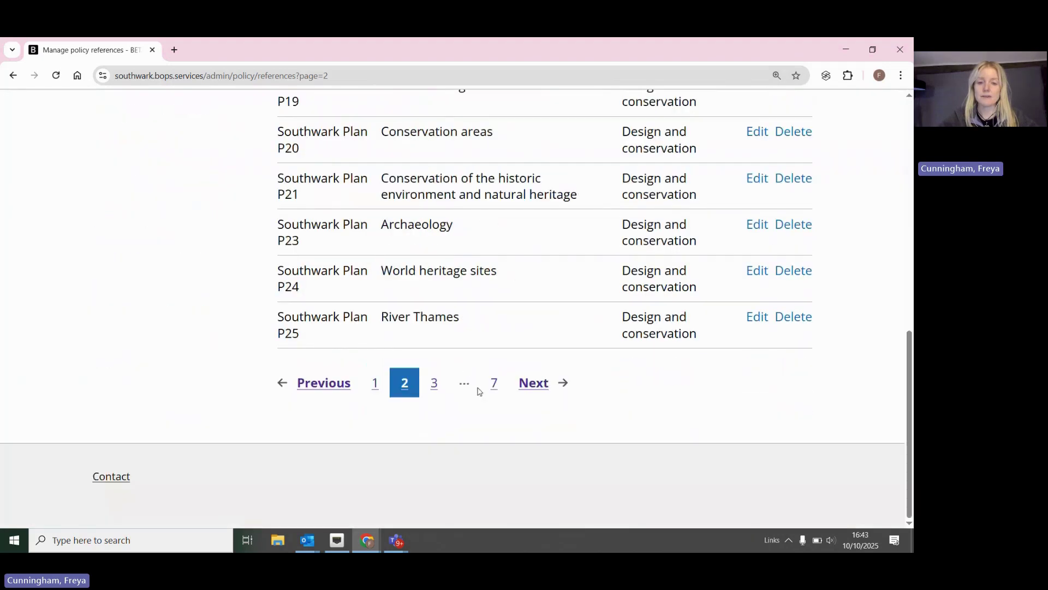
{"action": "scroll", "coordinate": [480, 391], "scroll_direction": "up", "scroll_amount": 8}
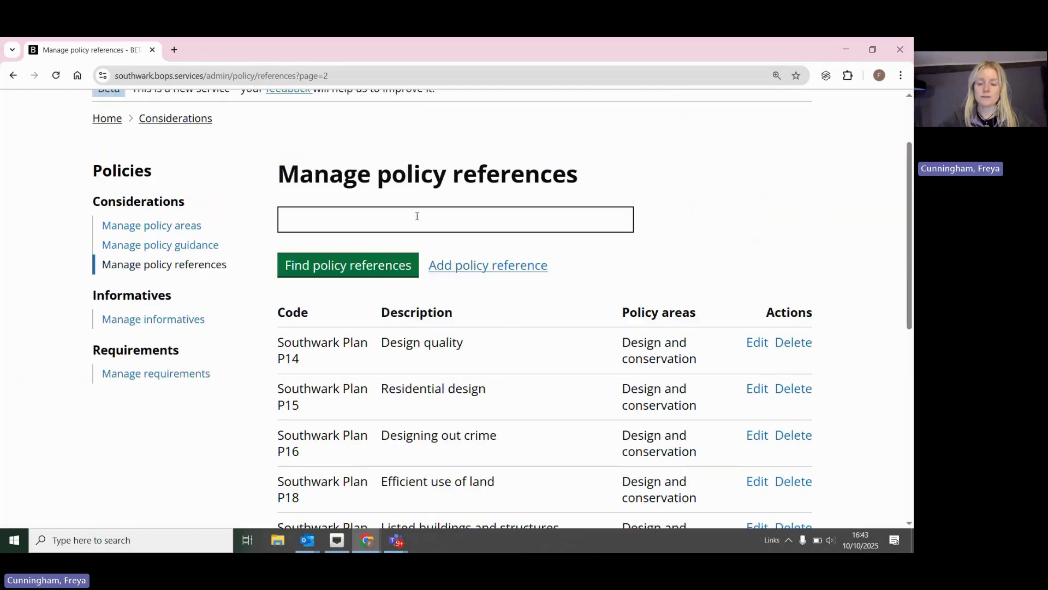
{"action": "scroll", "coordinate": [542, 218], "scroll_direction": "down", "scroll_amount": 2}
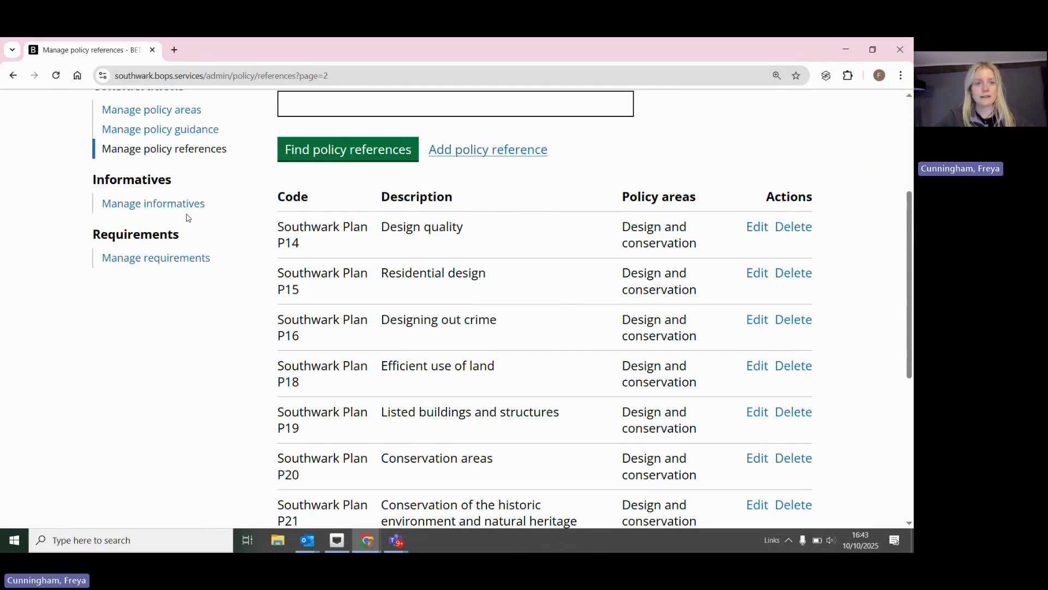
Open the informatives list and examine the titles and texts of its entries.
{"action": "left_click", "coordinate": [130, 207]}
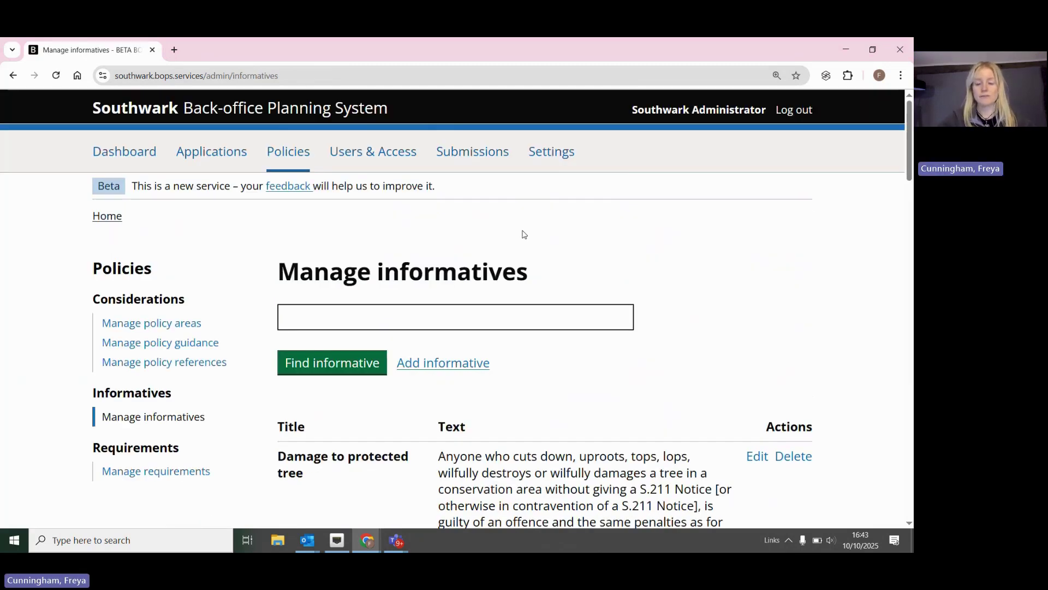
{"action": "scroll", "coordinate": [523, 234], "scroll_direction": "down", "scroll_amount": 2}
{"action": "scroll", "coordinate": [523, 234], "scroll_direction": "down", "scroll_amount": 2}
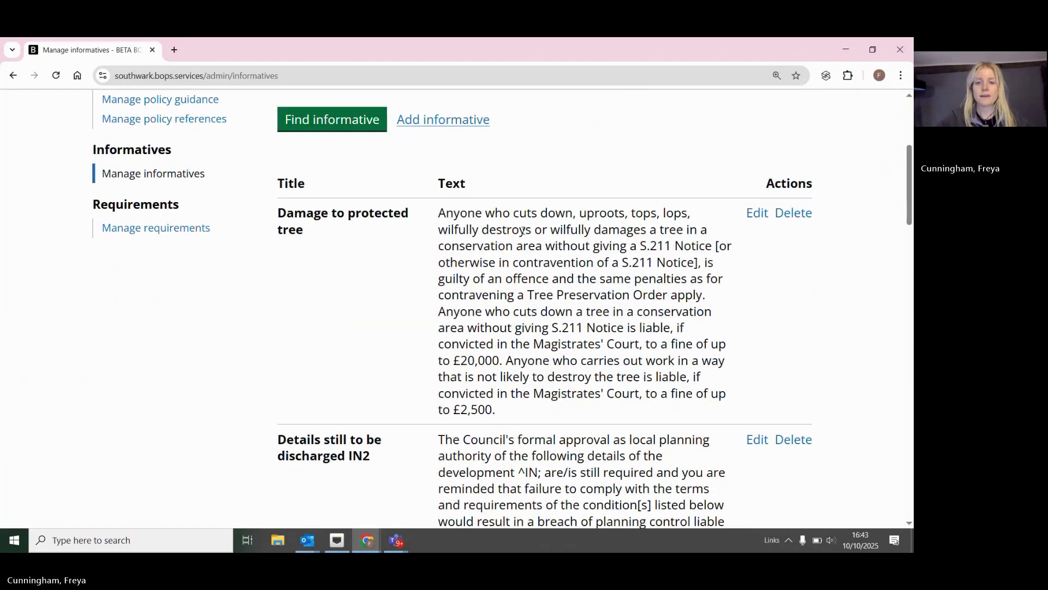
{"action": "scroll", "coordinate": [523, 231], "scroll_direction": "down", "scroll_amount": 10}
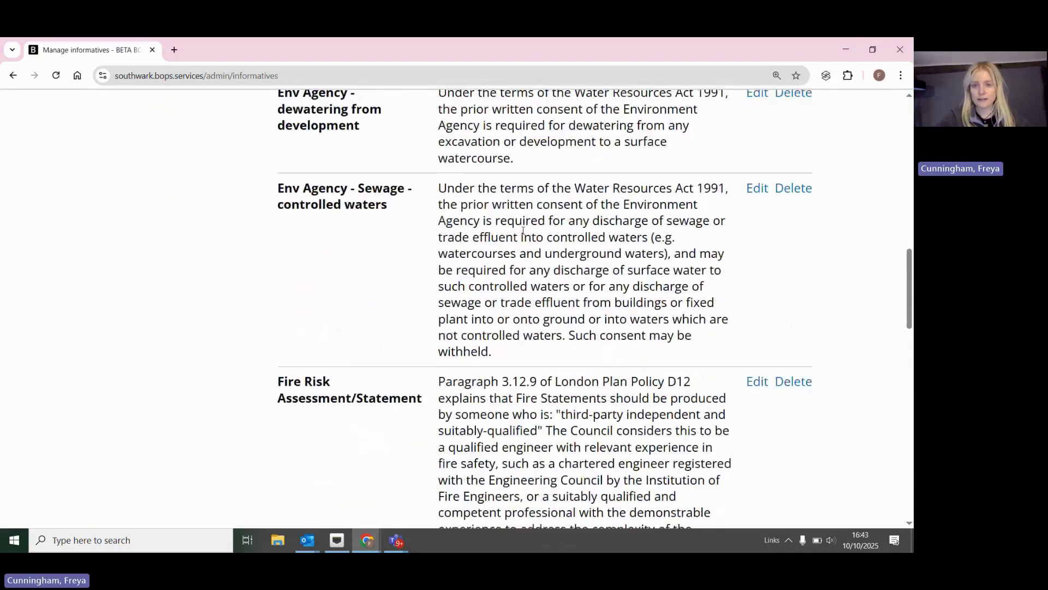
{"action": "scroll", "coordinate": [523, 230], "scroll_direction": "down", "scroll_amount": 8}
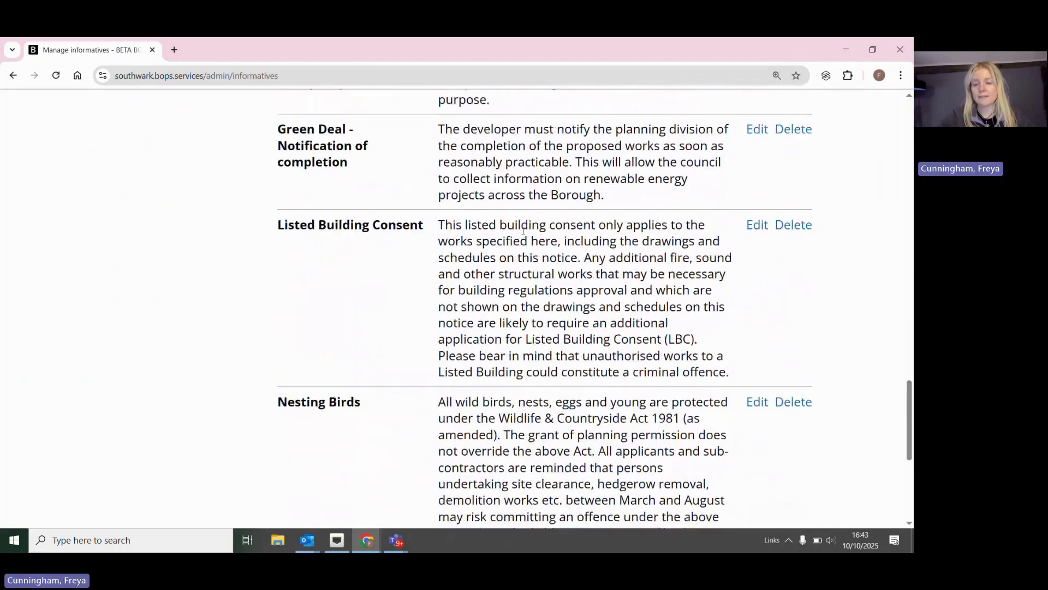
{"action": "scroll", "coordinate": [523, 230], "scroll_direction": "down", "scroll_amount": 3}
{"action": "scroll", "coordinate": [522, 230], "scroll_direction": "up", "scroll_amount": 8}
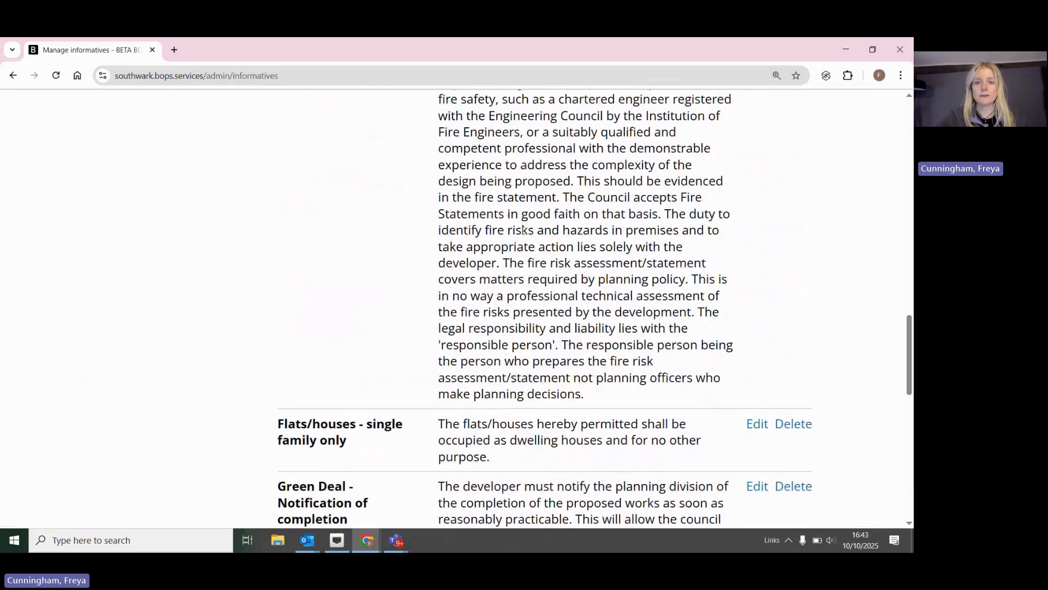
View the title and text fields of the form for adding an informative, and return to the informatives list without submitting.
{"action": "scroll", "coordinate": [523, 229], "scroll_direction": "up", "scroll_amount": 12}
{"action": "left_click", "coordinate": [474, 209]}
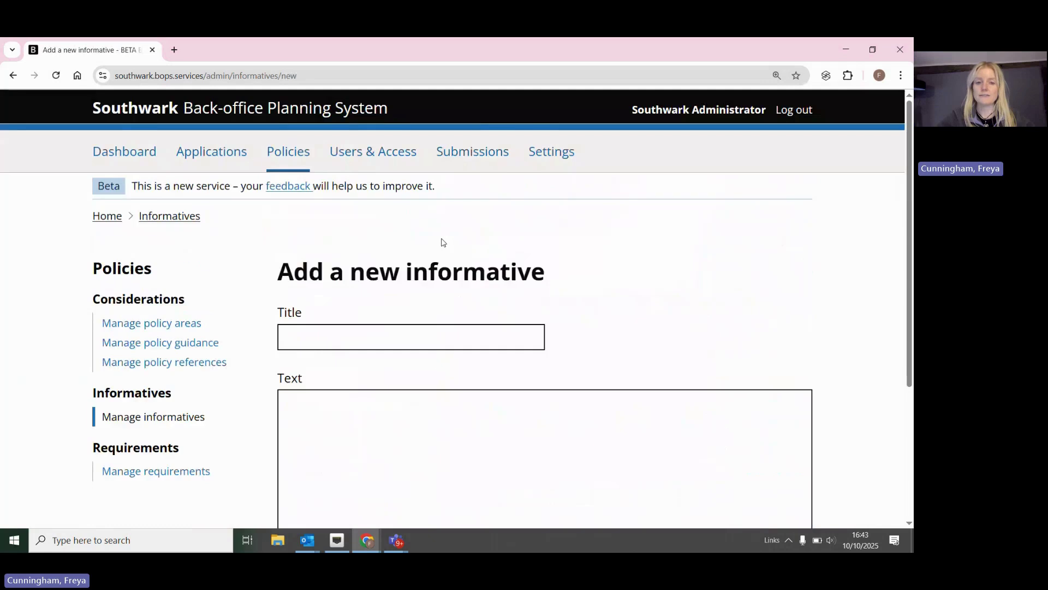
{"action": "scroll", "coordinate": [442, 242], "scroll_direction": "down", "scroll_amount": 3}
{"action": "left_click", "coordinate": [361, 435]}
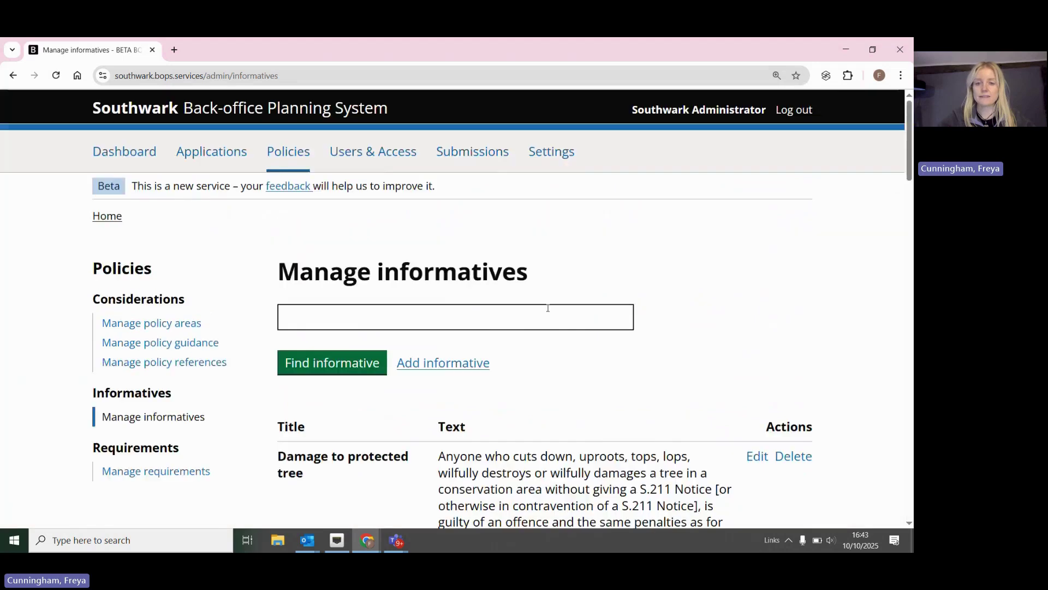
Open the requirements list and examine the categories and descriptions on its first page.
{"action": "scroll", "coordinate": [548, 308], "scroll_direction": "down", "scroll_amount": 5}
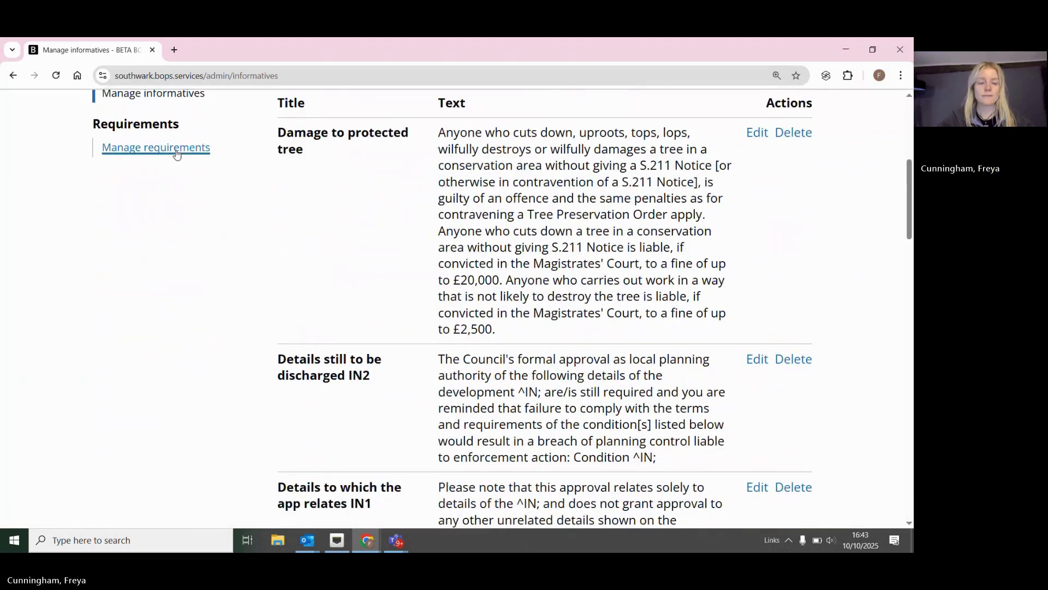
{"action": "left_click", "coordinate": [175, 148]}
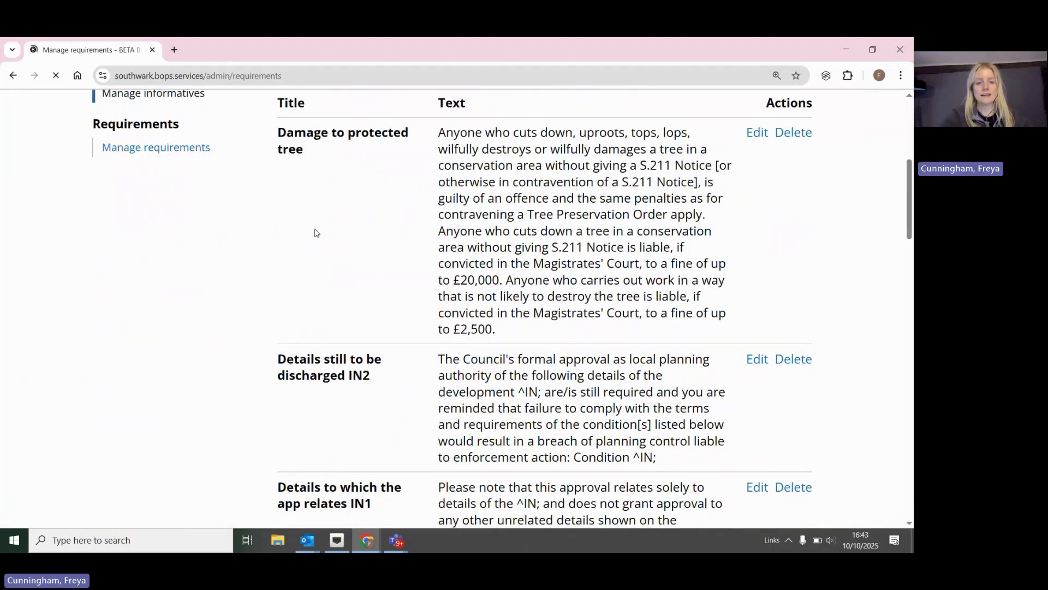
{"action": "scroll", "coordinate": [469, 213], "scroll_direction": "down", "scroll_amount": 1}
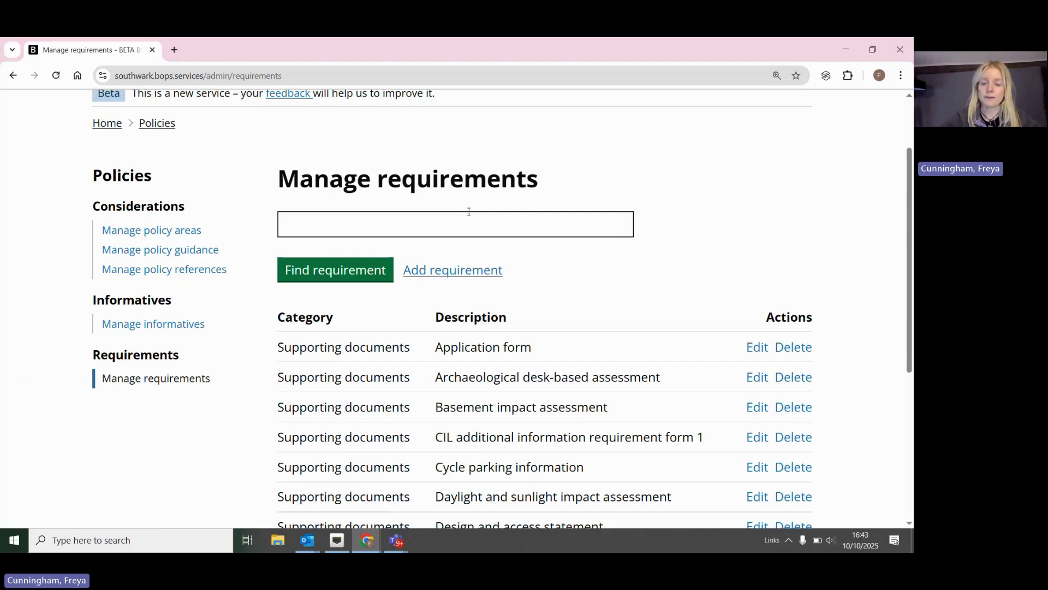
{"action": "scroll", "coordinate": [520, 206], "scroll_direction": "down", "scroll_amount": 1}
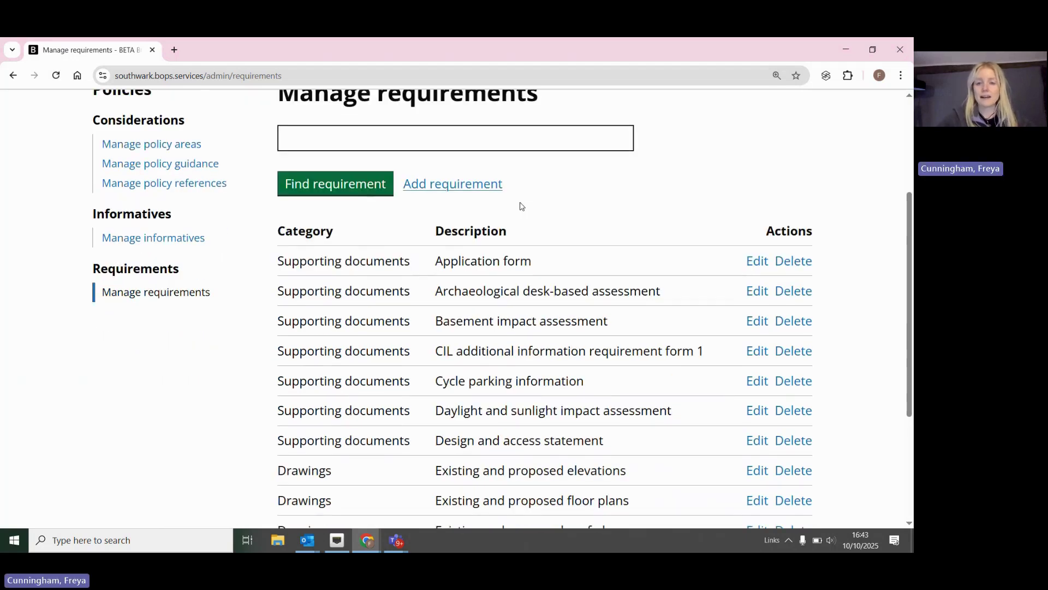
{"action": "scroll", "coordinate": [520, 206], "scroll_direction": "down", "scroll_amount": 1}
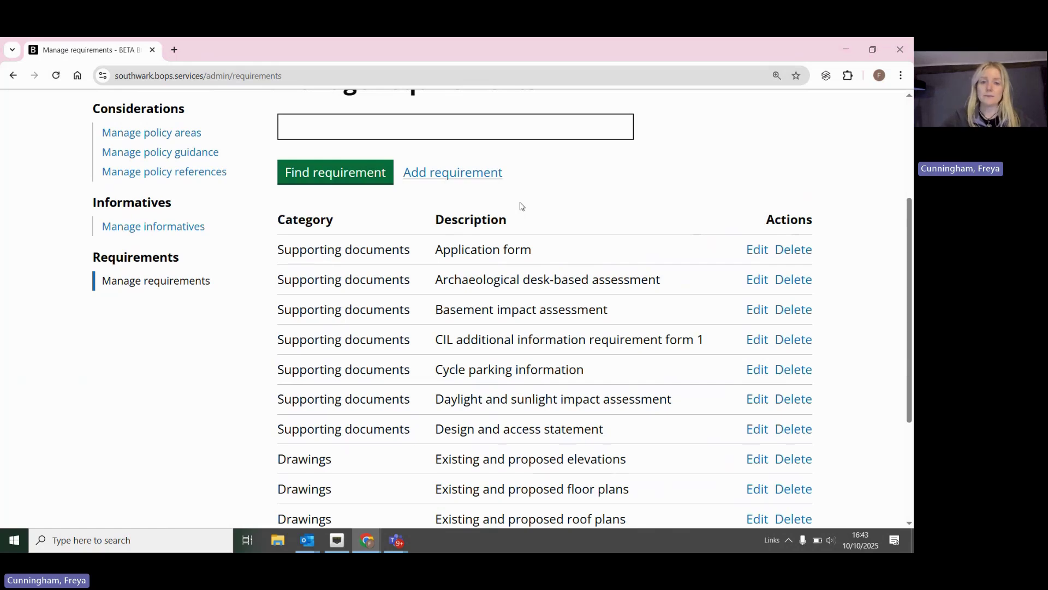
{"action": "scroll", "coordinate": [521, 206], "scroll_direction": "down", "scroll_amount": 1}
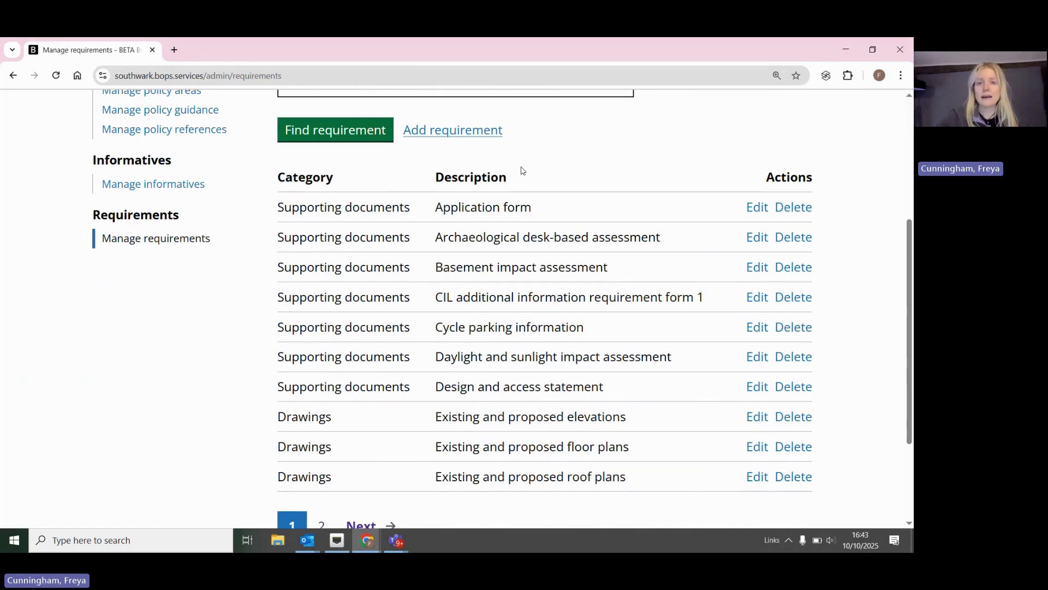
{"action": "scroll", "coordinate": [522, 170], "scroll_direction": "down", "scroll_amount": 1}
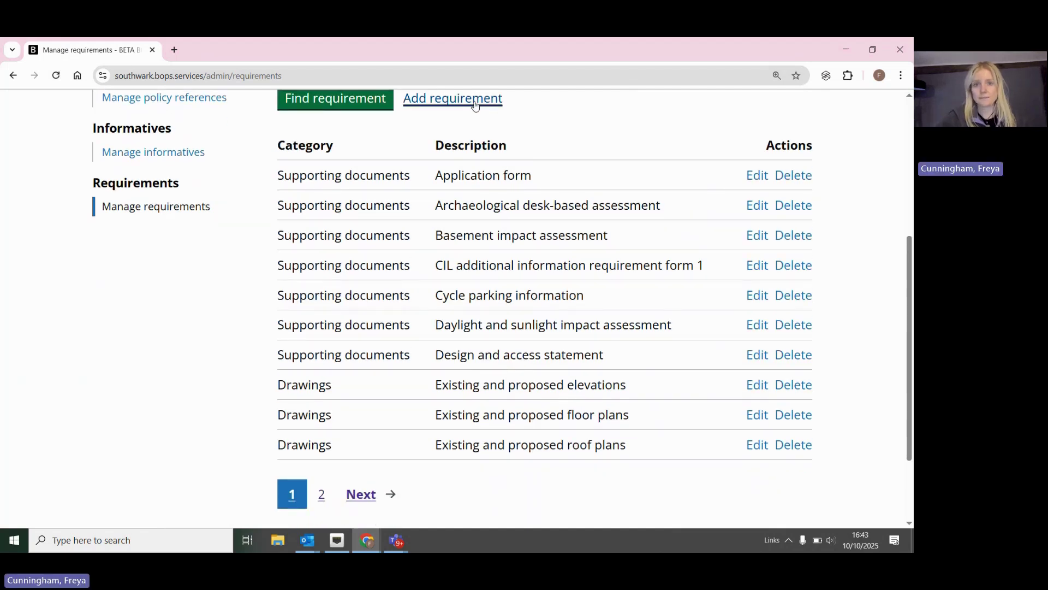
Open the form for adding a requirement, reloading the page, and examine its category, description, URL and guidelines fields.
{"action": "left_click", "coordinate": [475, 105]}
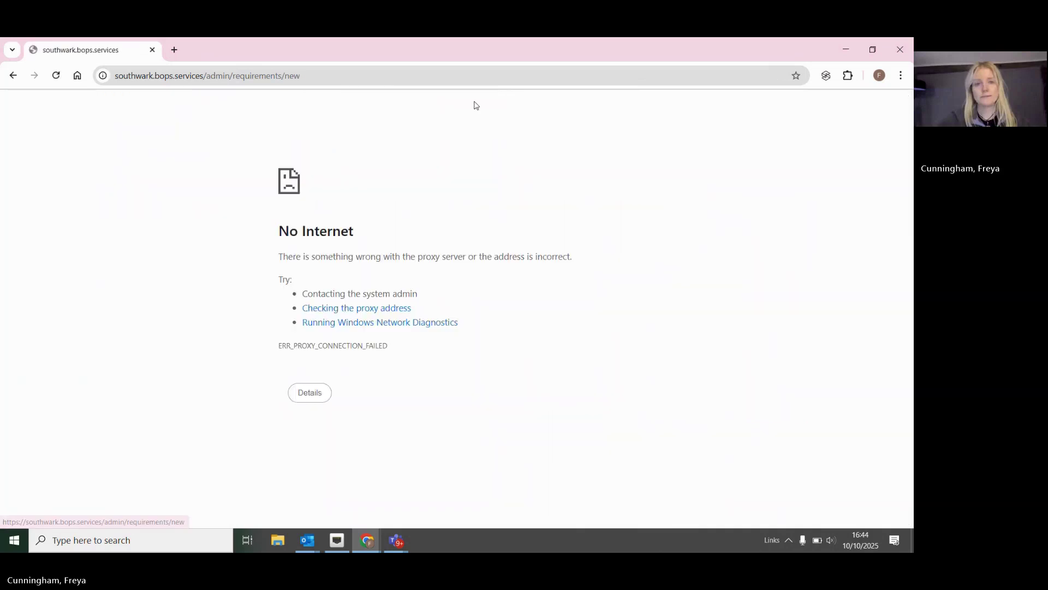
{"action": "left_click", "coordinate": [56, 77]}
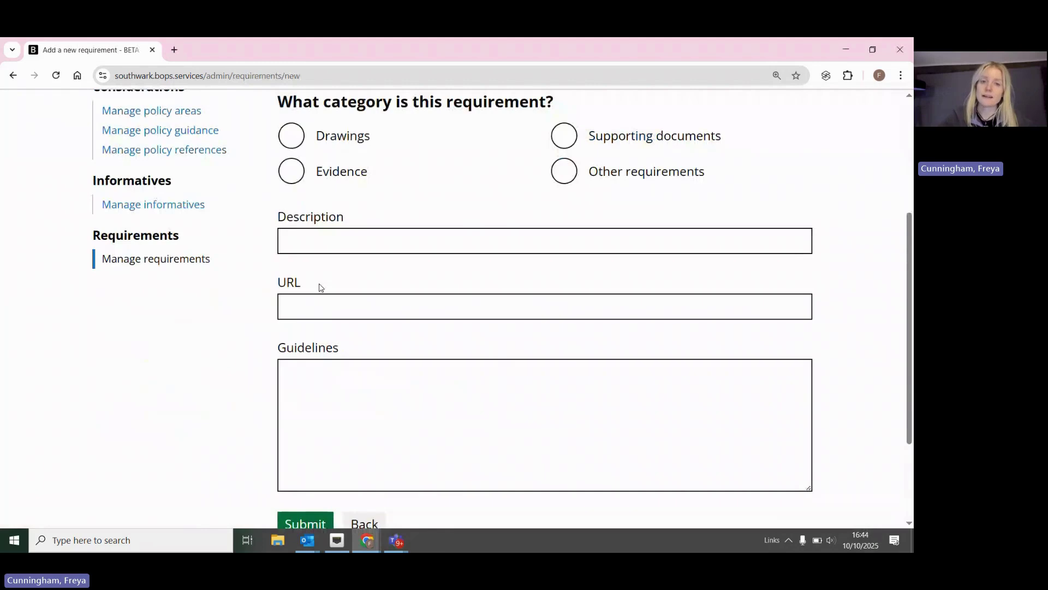
{"action": "scroll", "coordinate": [321, 288], "scroll_direction": "down", "scroll_amount": 1}
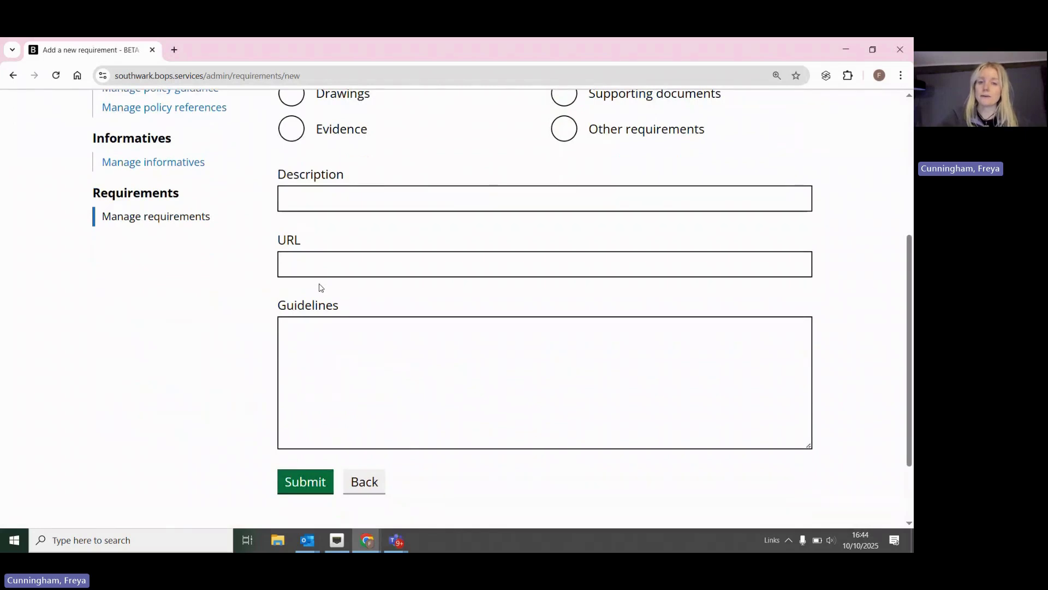
{"action": "scroll", "coordinate": [320, 288], "scroll_direction": "down", "scroll_amount": 1}
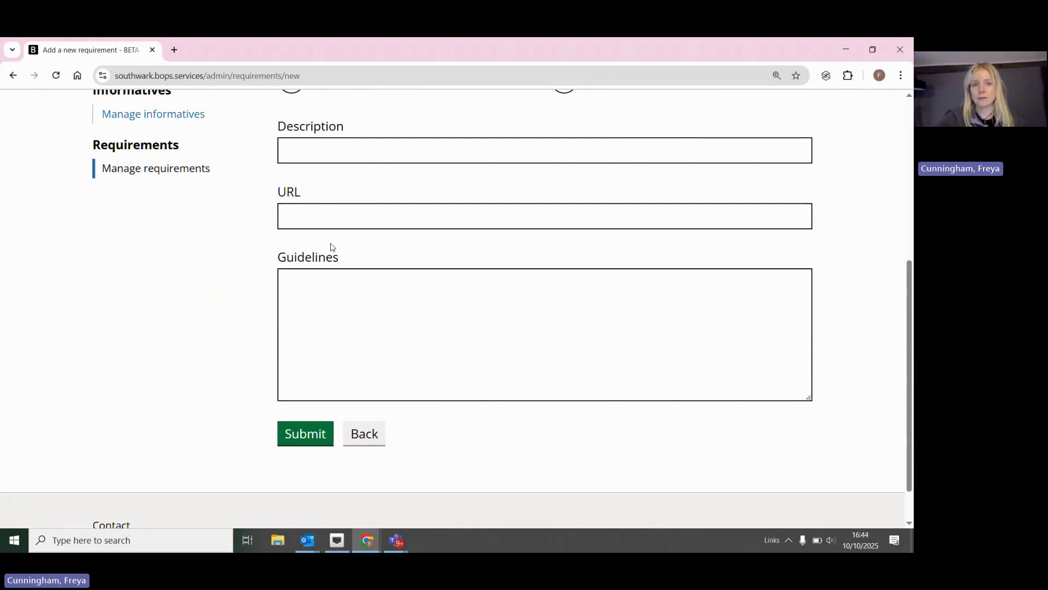
{"action": "scroll", "coordinate": [331, 248], "scroll_direction": "up", "scroll_amount": 1}
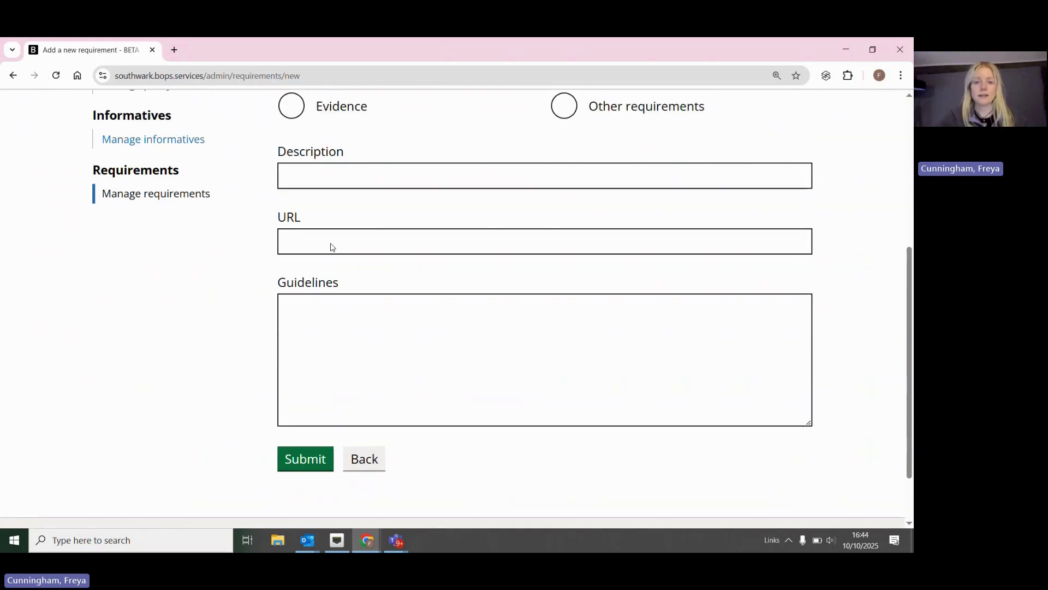
Set the new requirement's category to Drawings and its description to "Floor plans".
{"action": "scroll", "coordinate": [331, 247], "scroll_direction": "up", "scroll_amount": 2}
{"action": "left_click", "coordinate": [309, 266]}
{"action": "type", "text": "Floor pl"}
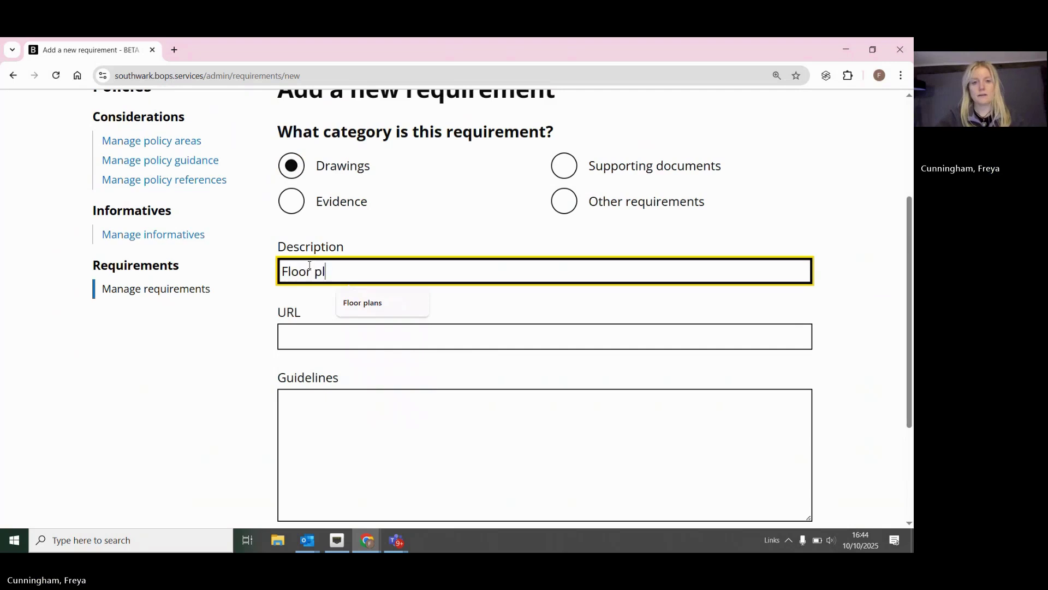
{"action": "type", "text": "ans"}
{"action": "scroll", "coordinate": [365, 264], "scroll_direction": "down", "scroll_amount": 2}
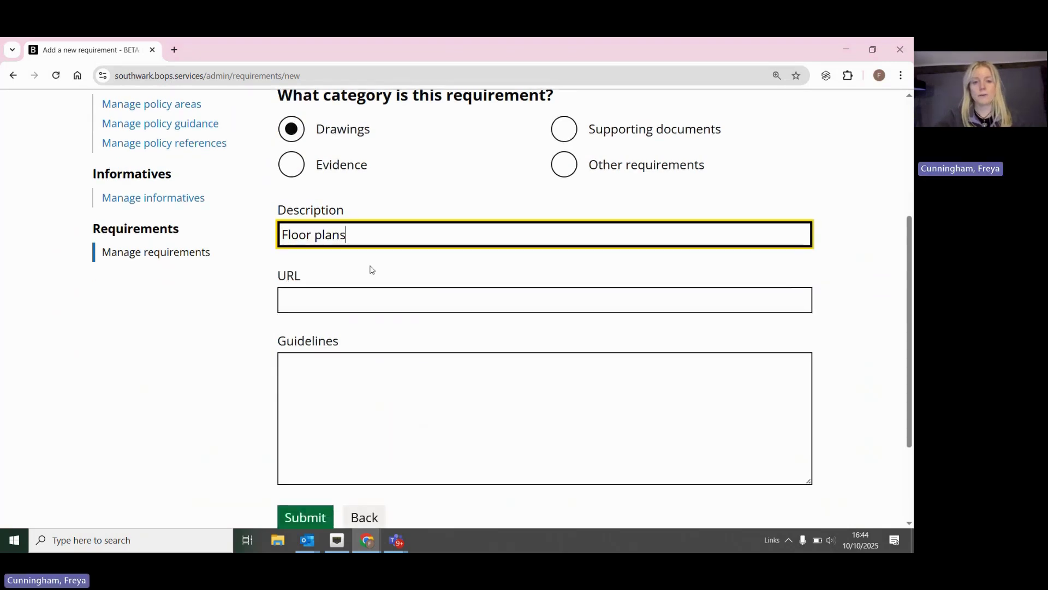
Enter the guidelines "Must be to 1:50 scale" and "Must have a north arrow" on separate lines, and return to the requirements list without submitting.
{"action": "scroll", "coordinate": [328, 295], "scroll_direction": "down", "scroll_amount": 2}
{"action": "left_click", "coordinate": [324, 294]}
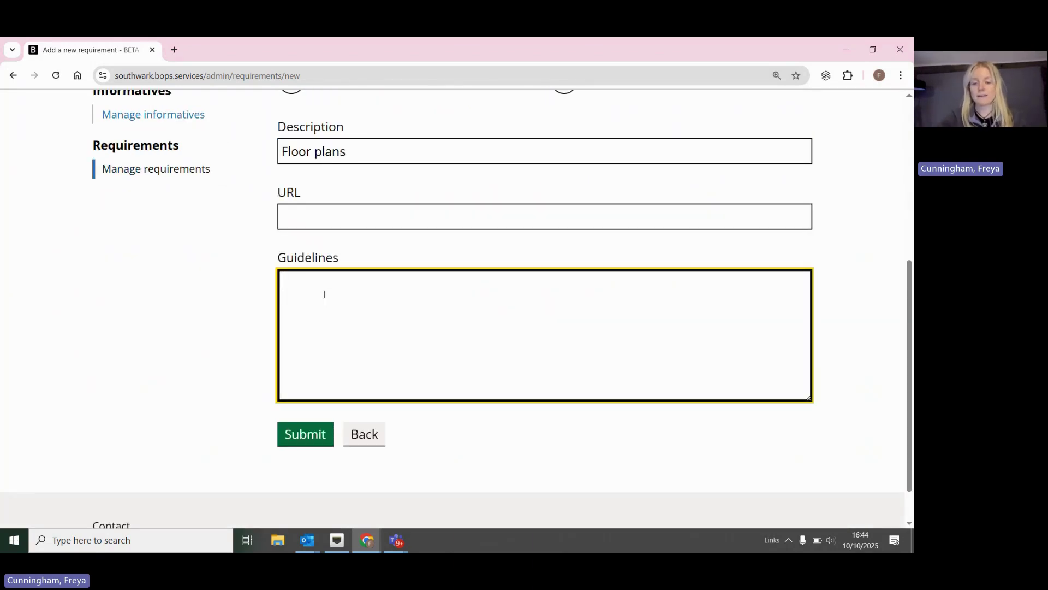
{"action": "type", "text": "Must be to 1"}
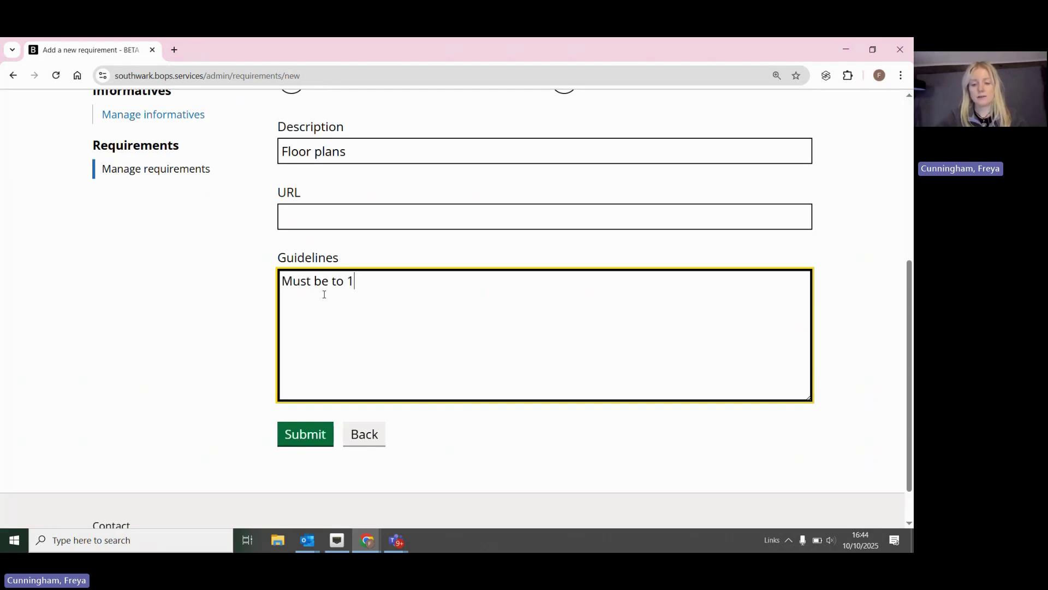
{"action": "type", "text": ":50 scale"}
{"action": "key", "text": "Return"}
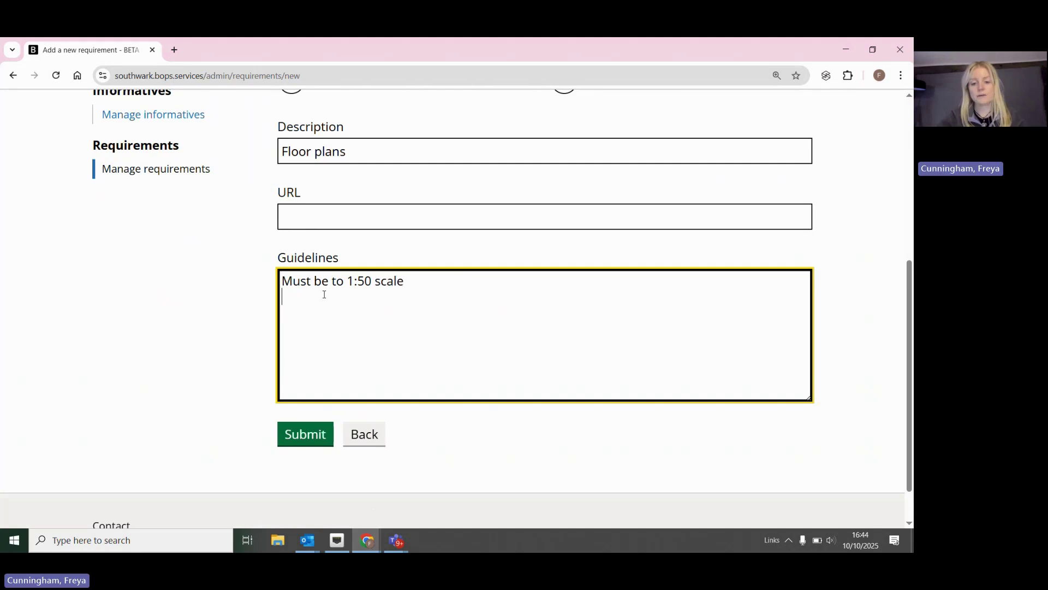
{"action": "type", "text": "Must have a hor"}
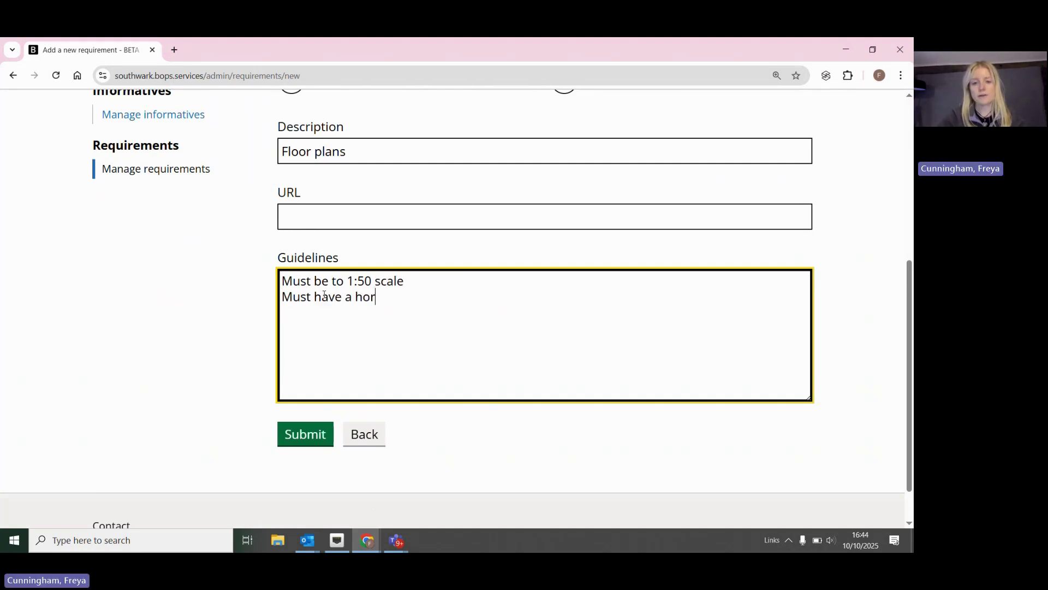
{"action": "key", "text": "BackSpace"}
{"action": "key", "text": "BackSpace"}
{"action": "key", "text": "BackSpace"}
{"action": "type", "text": "north arrow"}
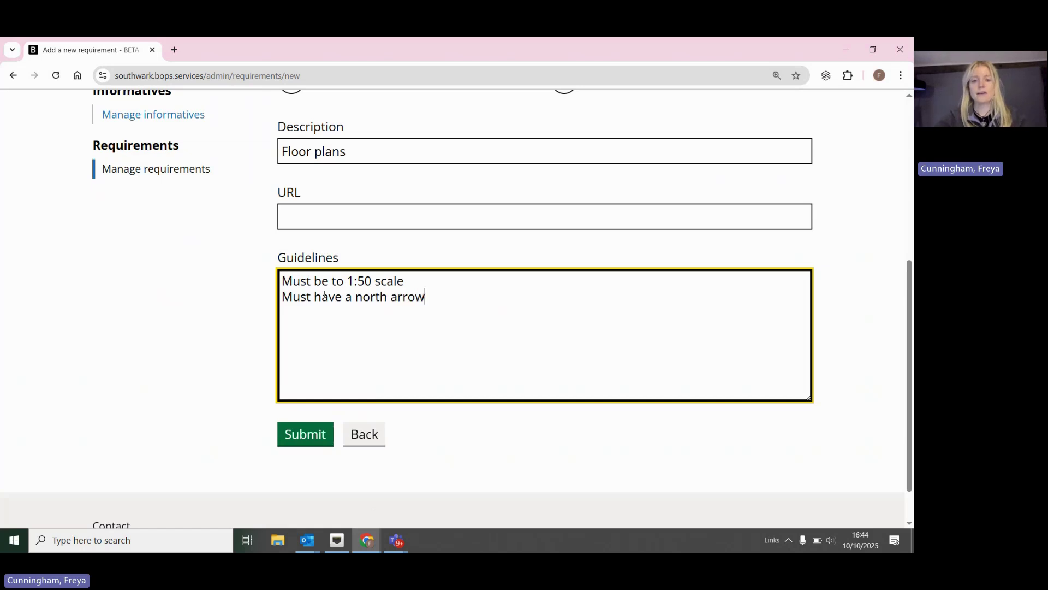
{"action": "left_click", "coordinate": [364, 436]}
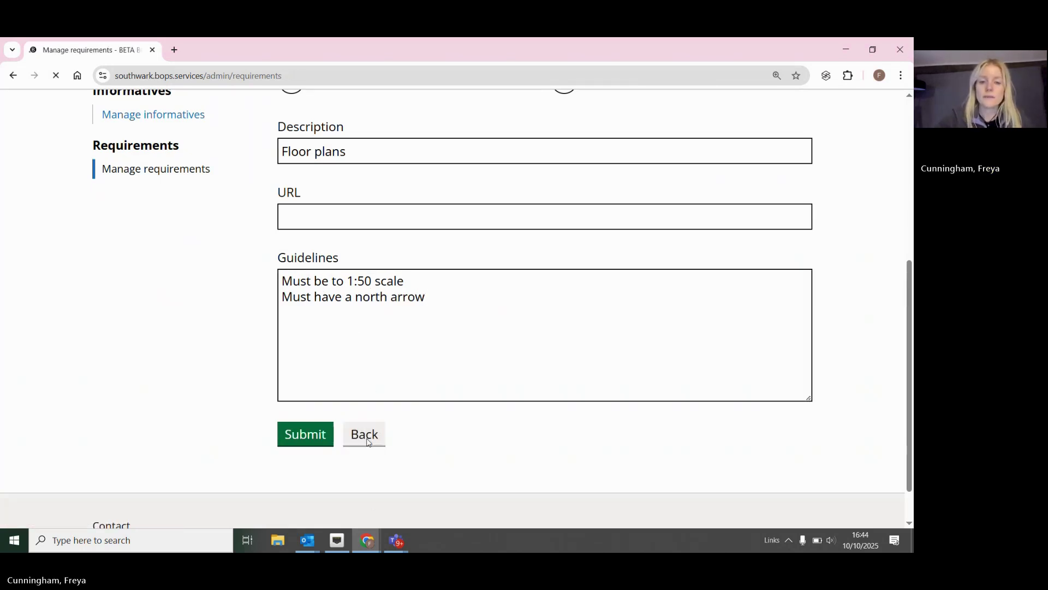
Look through the requirements on page 2 of the list and return to page 1.
{"action": "scroll", "coordinate": [416, 346], "scroll_direction": "down", "scroll_amount": 5}
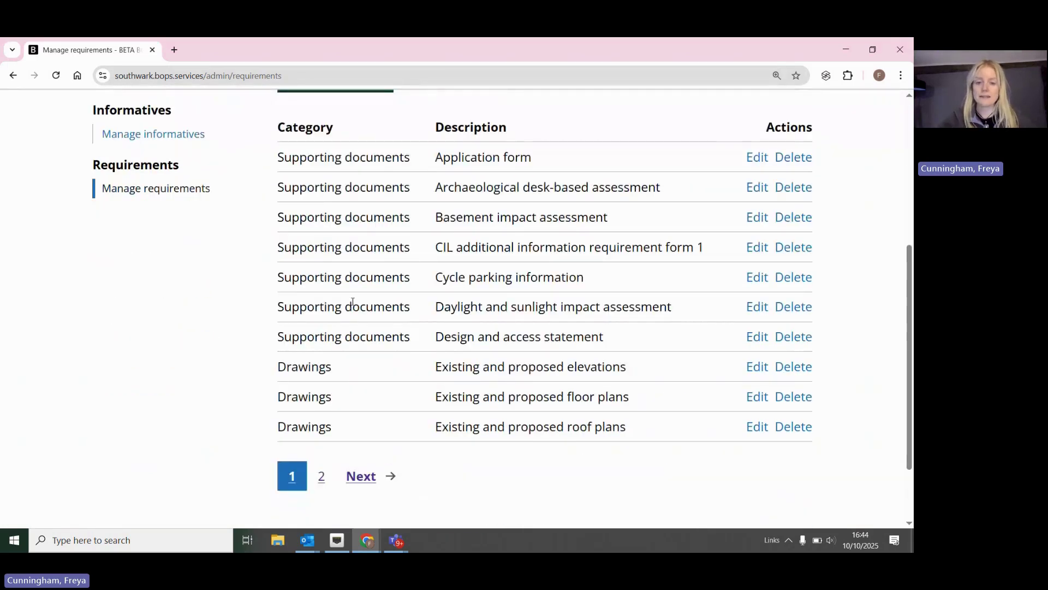
{"action": "left_click", "coordinate": [322, 476]}
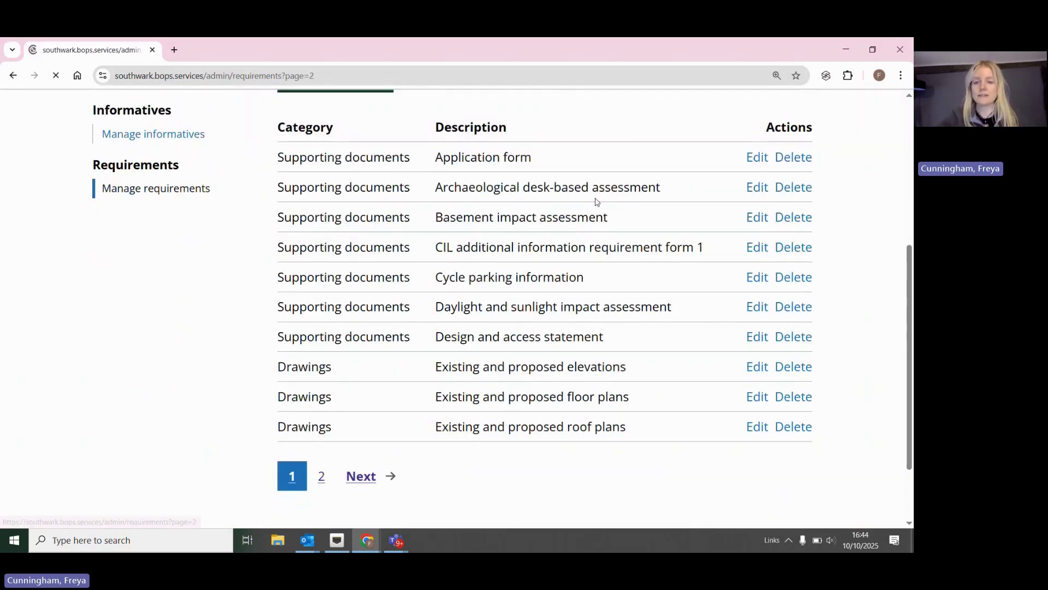
{"action": "scroll", "coordinate": [646, 315], "scroll_direction": "down", "scroll_amount": 2}
{"action": "scroll", "coordinate": [646, 315], "scroll_direction": "down", "scroll_amount": 3}
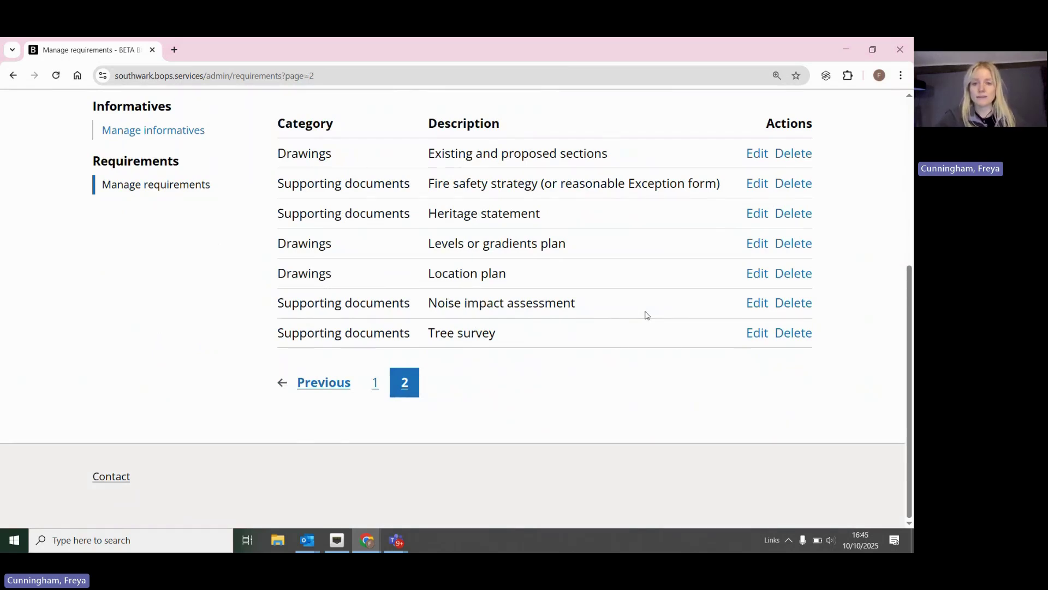
{"action": "scroll", "coordinate": [646, 315], "scroll_direction": "up", "scroll_amount": 1}
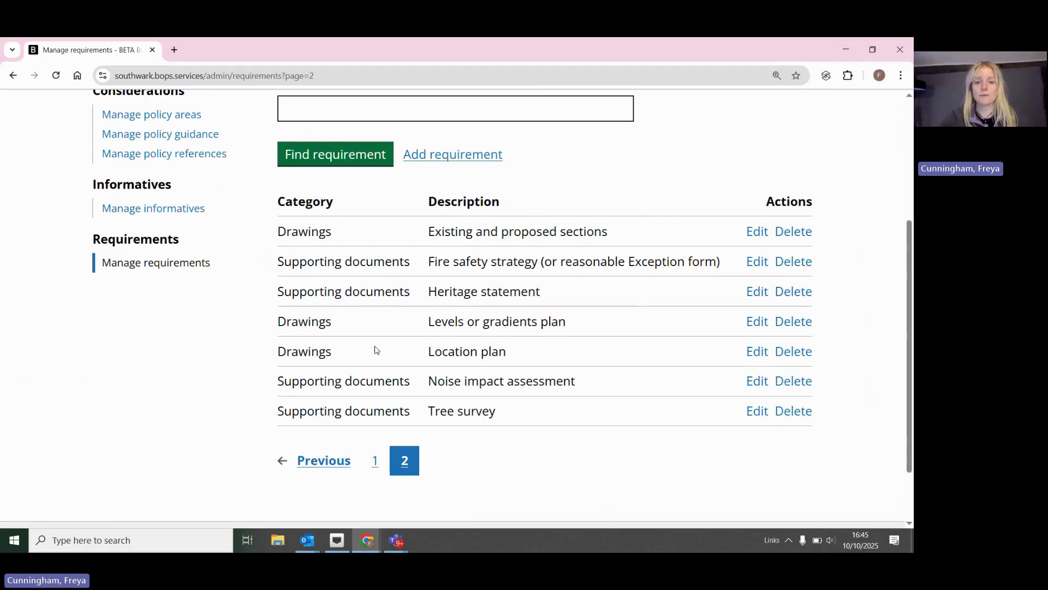
{"action": "left_click", "coordinate": [376, 462]}
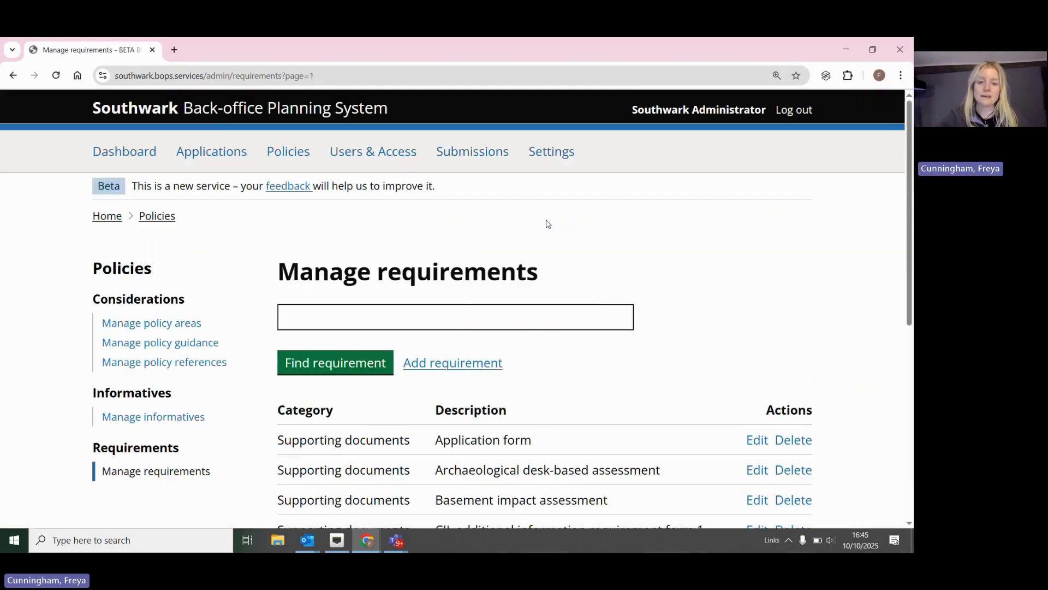
Switch from the requirements list to the council's consultees and look through the teams listed there.
{"action": "scroll", "coordinate": [547, 224], "scroll_direction": "down", "scroll_amount": 3}
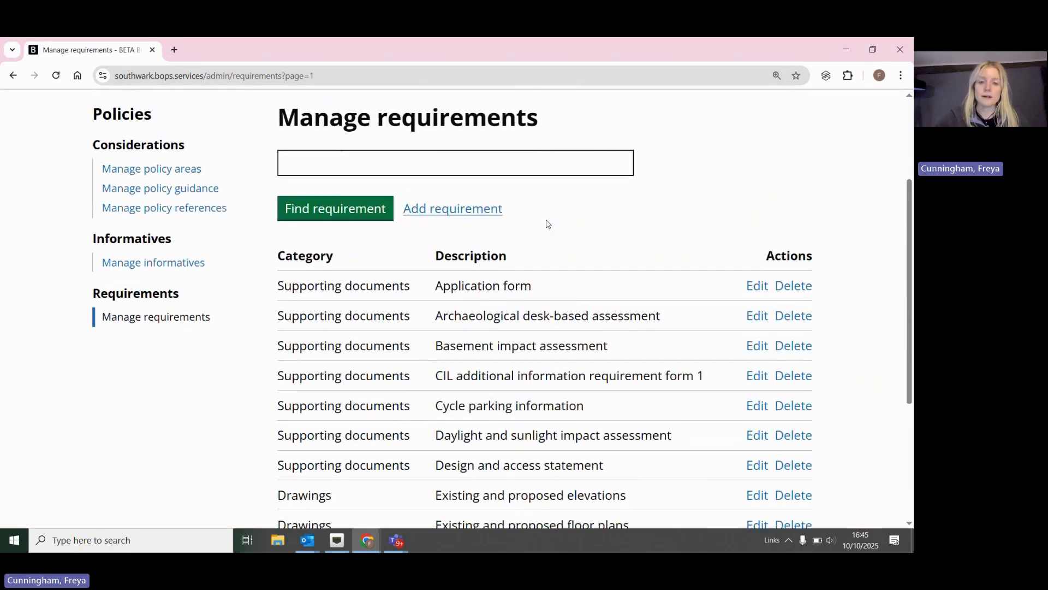
{"action": "scroll", "coordinate": [547, 223], "scroll_direction": "up", "scroll_amount": 1}
{"action": "scroll", "coordinate": [393, 251], "scroll_direction": "up", "scroll_amount": 2}
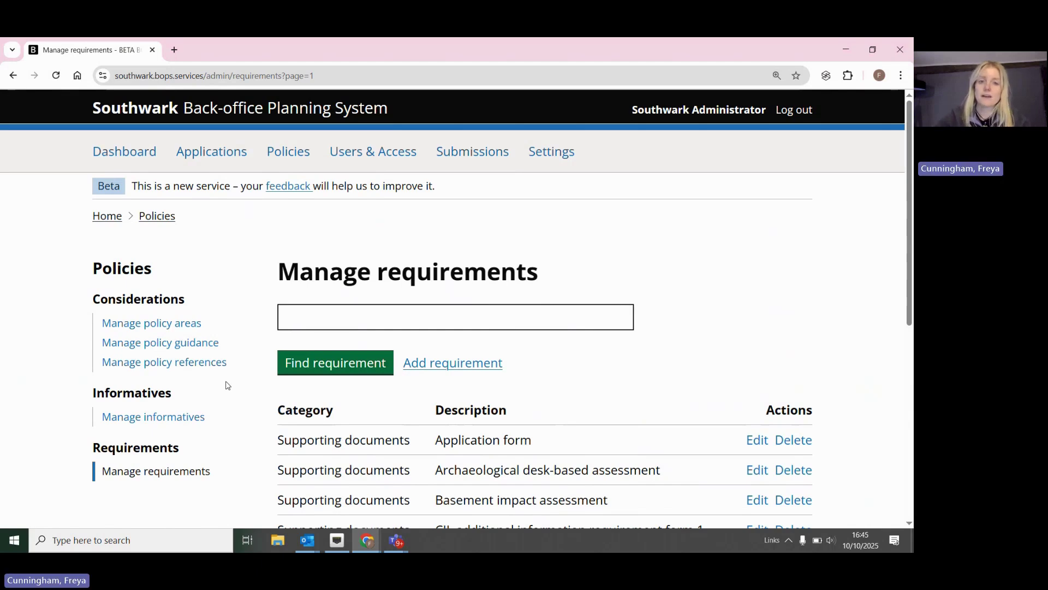
{"action": "left_click", "coordinate": [218, 153]}
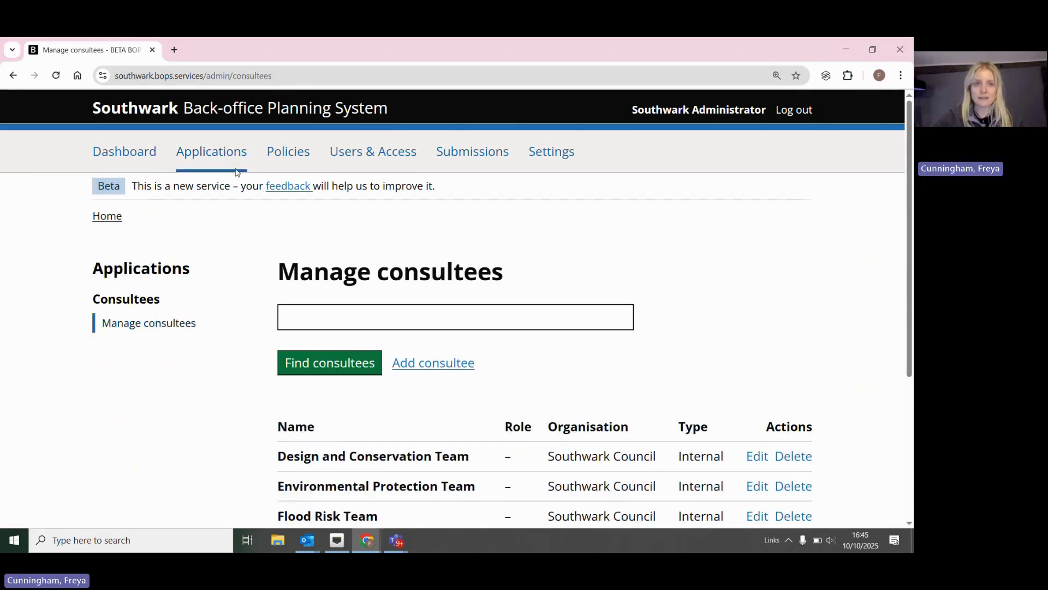
{"action": "scroll", "coordinate": [267, 249], "scroll_direction": "down", "scroll_amount": 1}
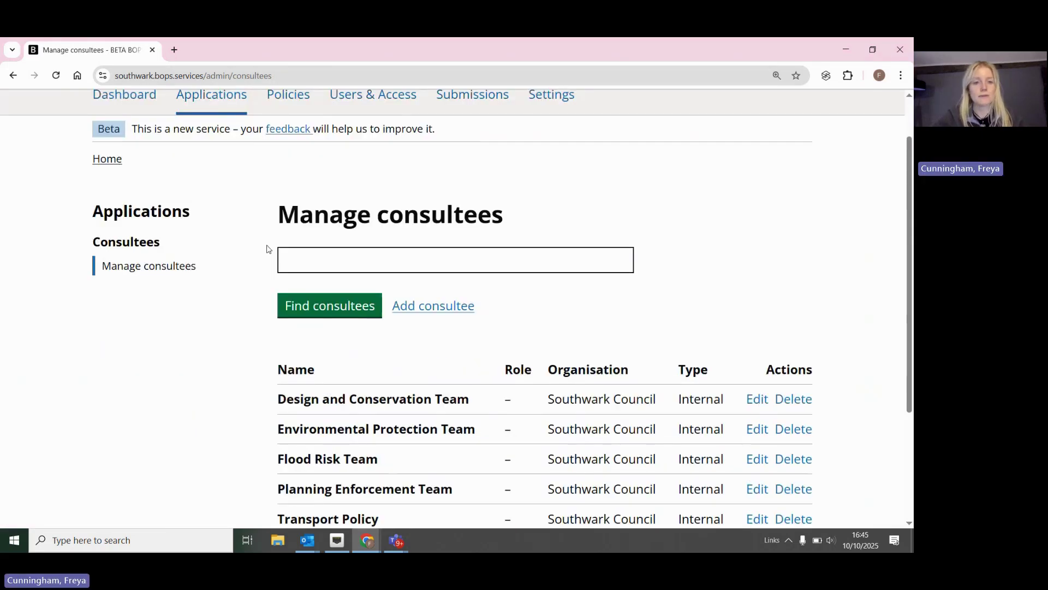
{"action": "scroll", "coordinate": [267, 249], "scroll_direction": "down", "scroll_amount": 1}
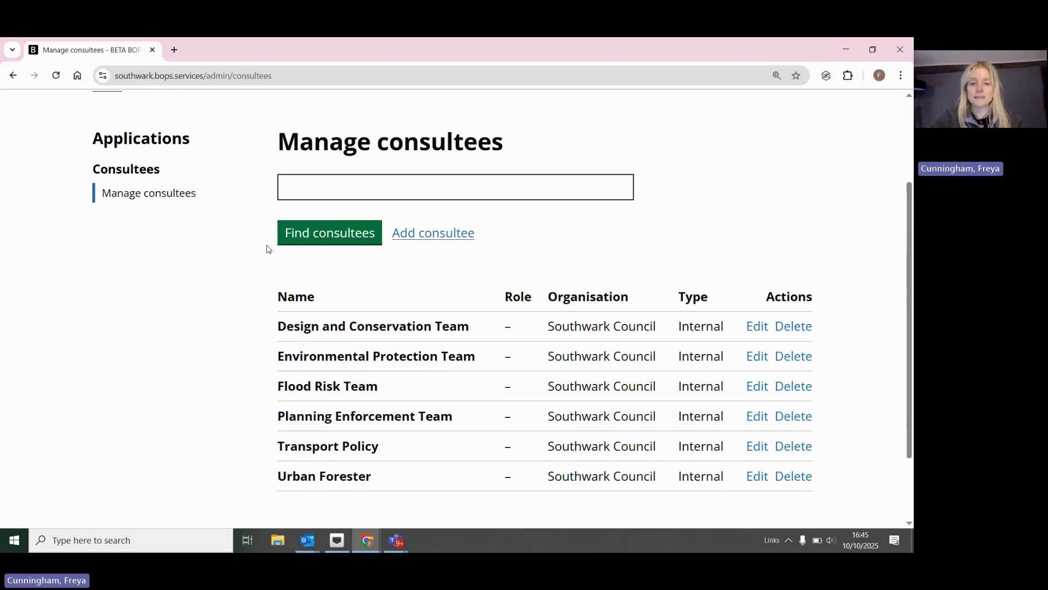
Open the form for adding a consultee, examine its contact and consultee type fields, and return to the consultees list without submitting.
{"action": "left_click", "coordinate": [403, 232]}
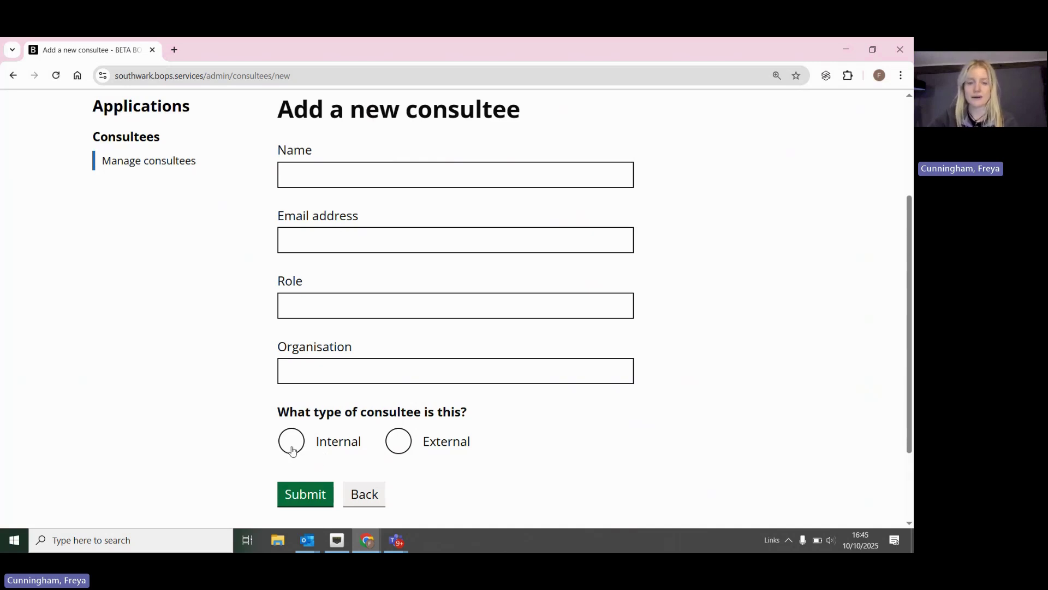
{"action": "left_click", "coordinate": [366, 493]}
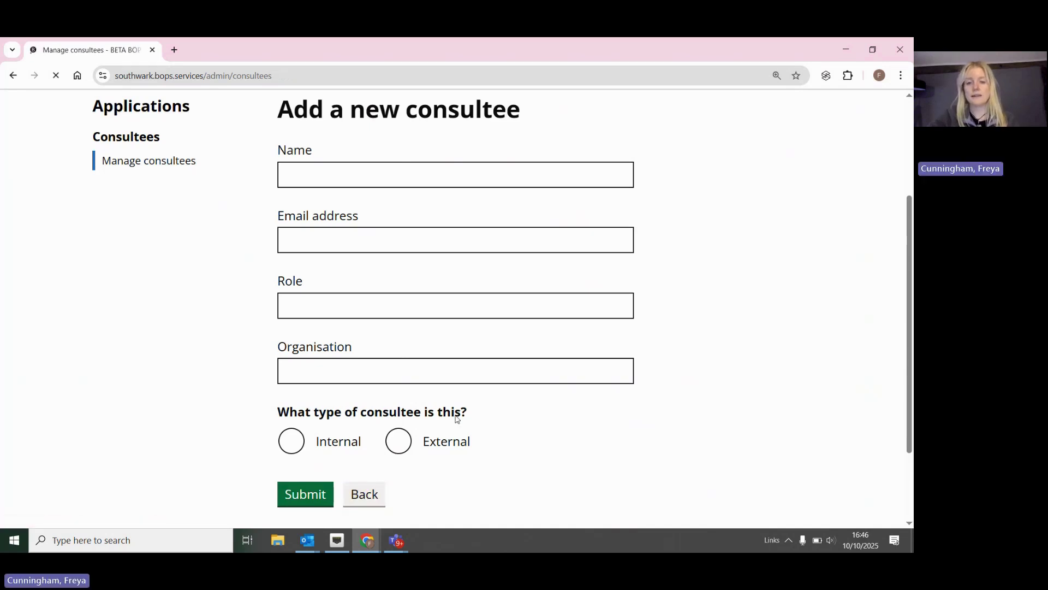
{"action": "scroll", "coordinate": [457, 419], "scroll_direction": "down", "scroll_amount": 3}
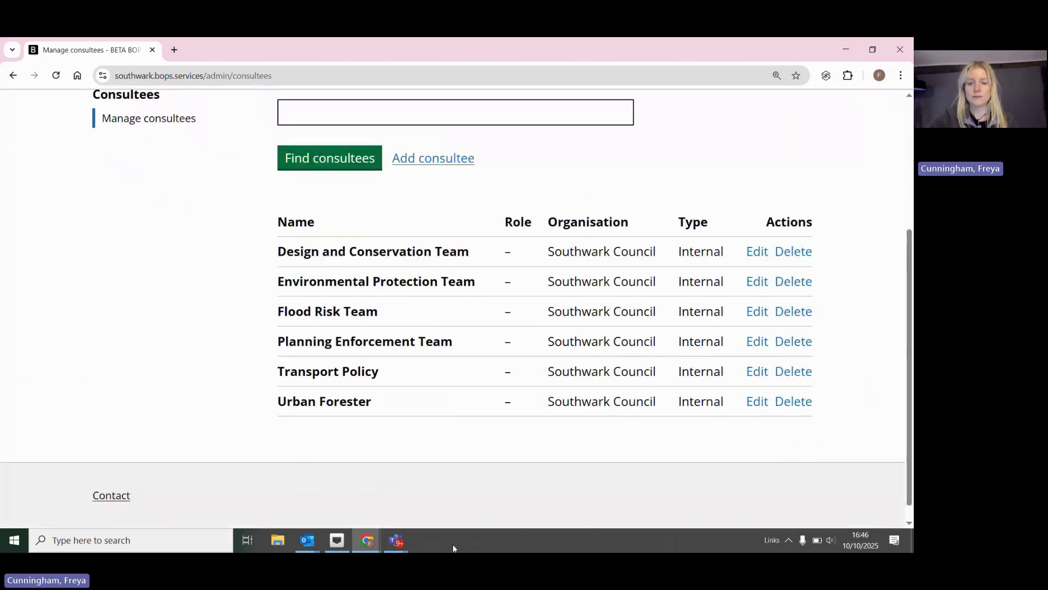
{"action": "scroll", "coordinate": [575, 333], "scroll_direction": "up", "scroll_amount": 3}
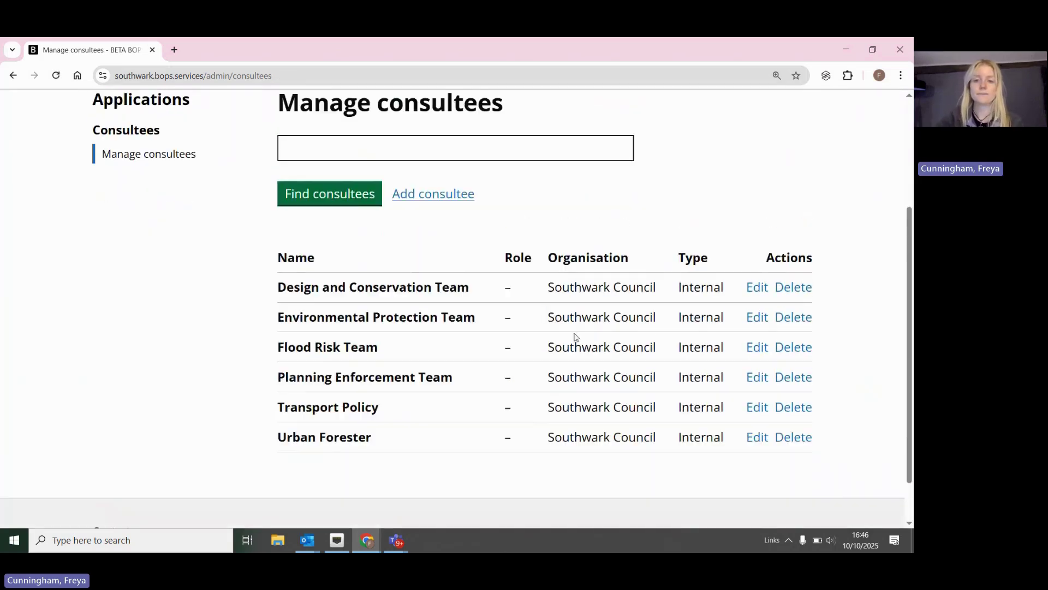
{"action": "scroll", "coordinate": [574, 333], "scroll_direction": "up", "scroll_amount": 1}
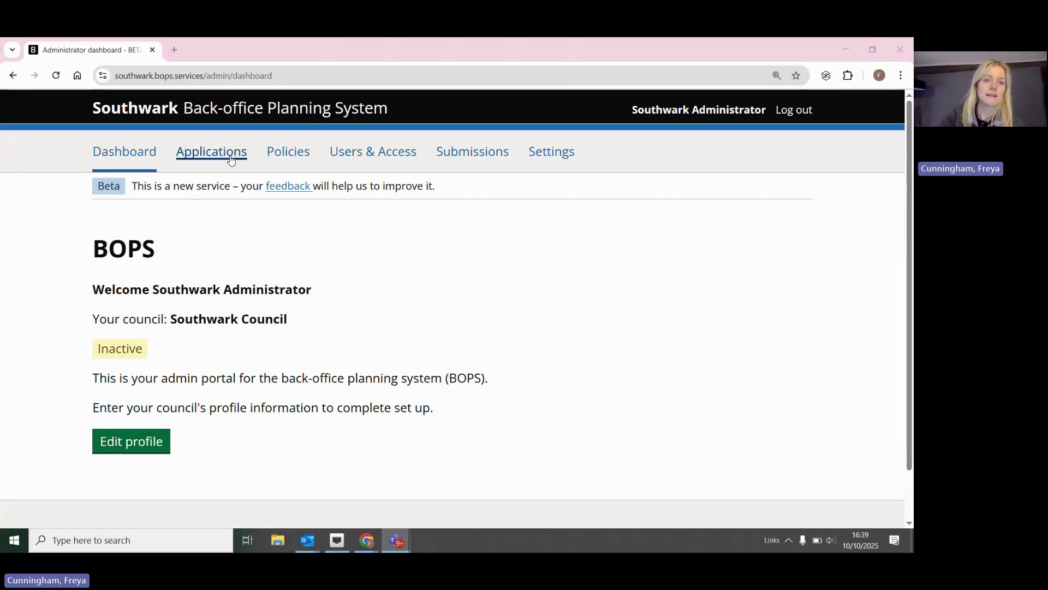
Open the policies section from the administrator dashboard.
{"action": "left_click", "coordinate": [283, 156]}
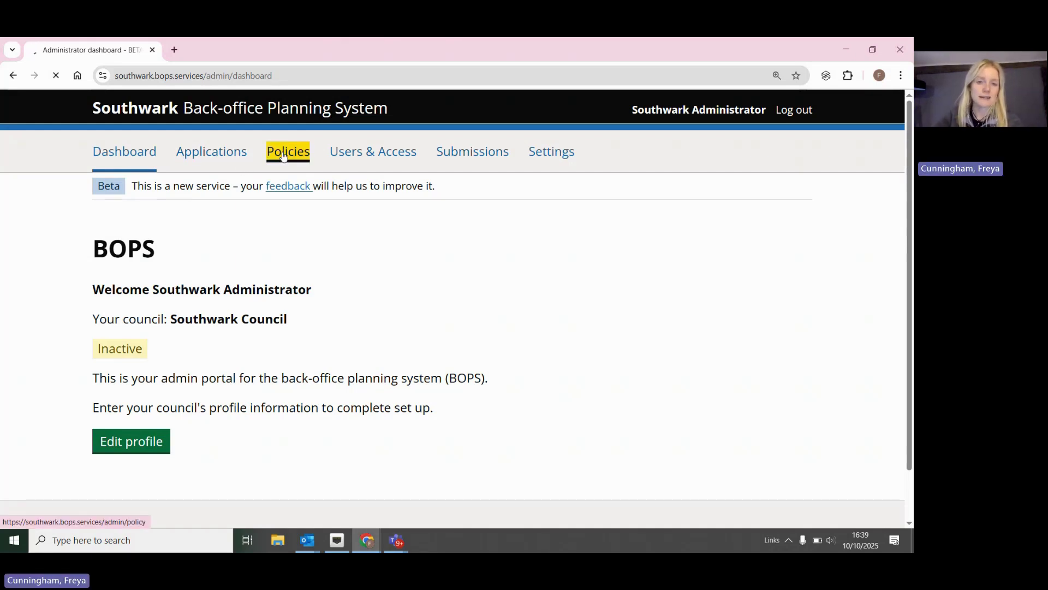